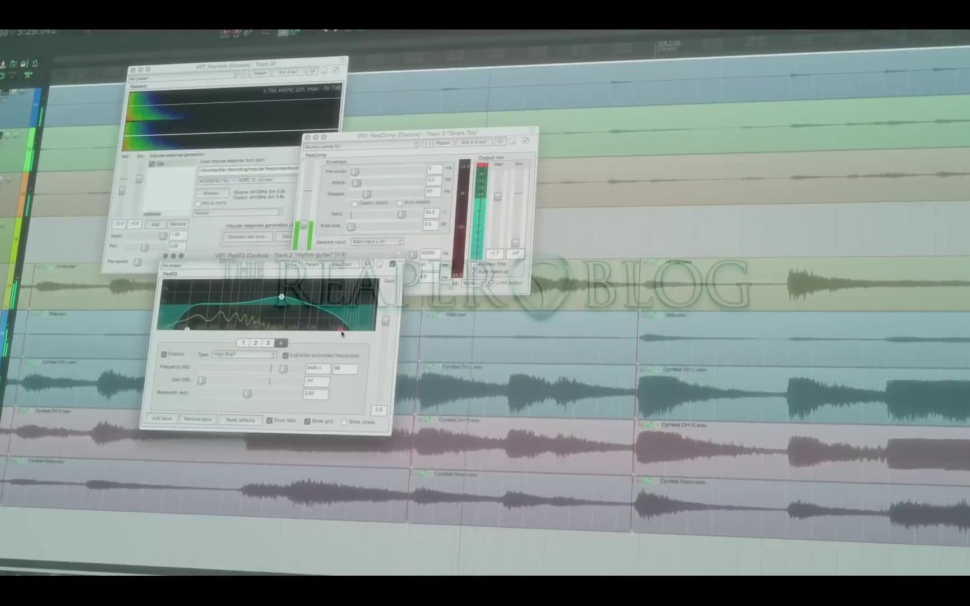
Drag the high shelf EQ band to a higher frequency.
drag(342, 333, 363, 333)
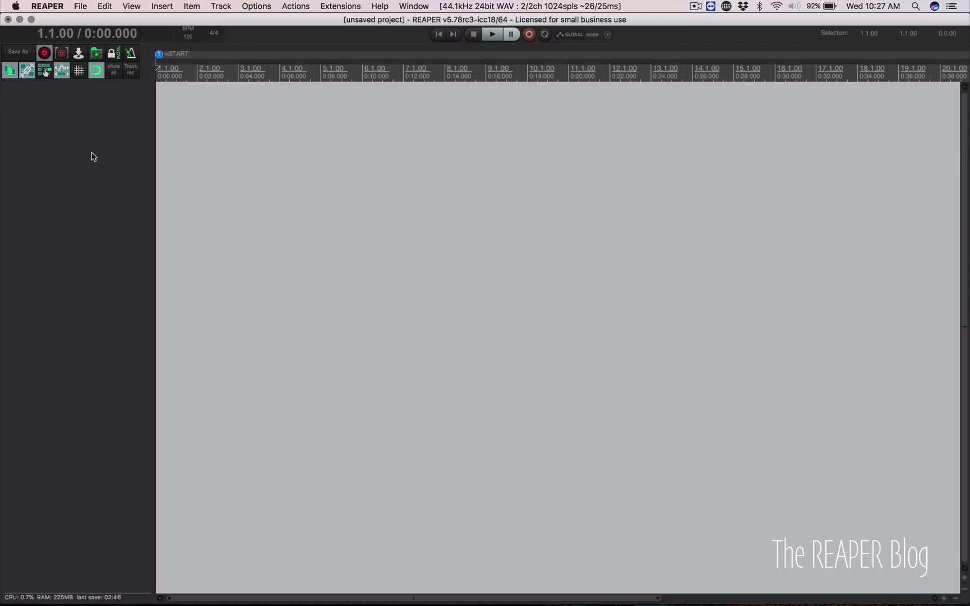
Switch from REAPER to GarageBand's 'Greatest song ever' project.
key(super+Tab)
key(super+Tab)
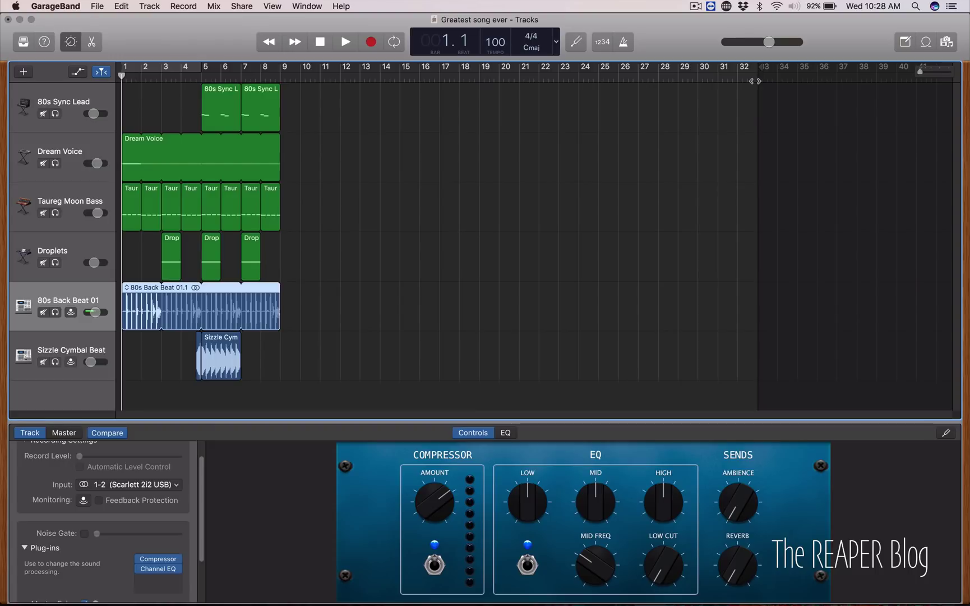
Pull the project end marker in from bar 33 to about bar 16.
mouse_move(754, 72)
mouse_down()
mouse_move(446, 70)
mouse_move(415, 79)
mouse_up()
Enable Track Lock in Configure Track Header so every header shows a lock button.
click(147, 6)
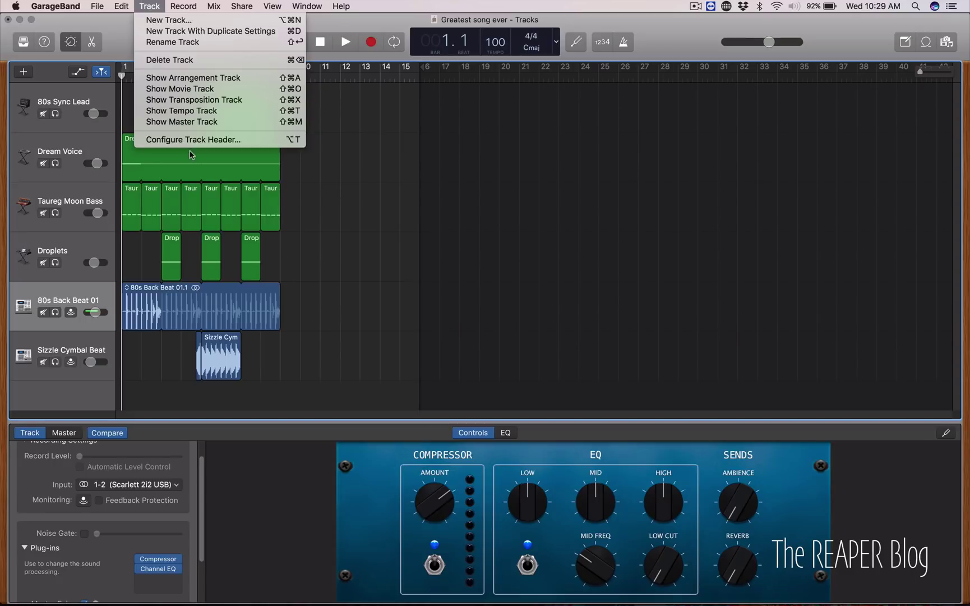
click(218, 140)
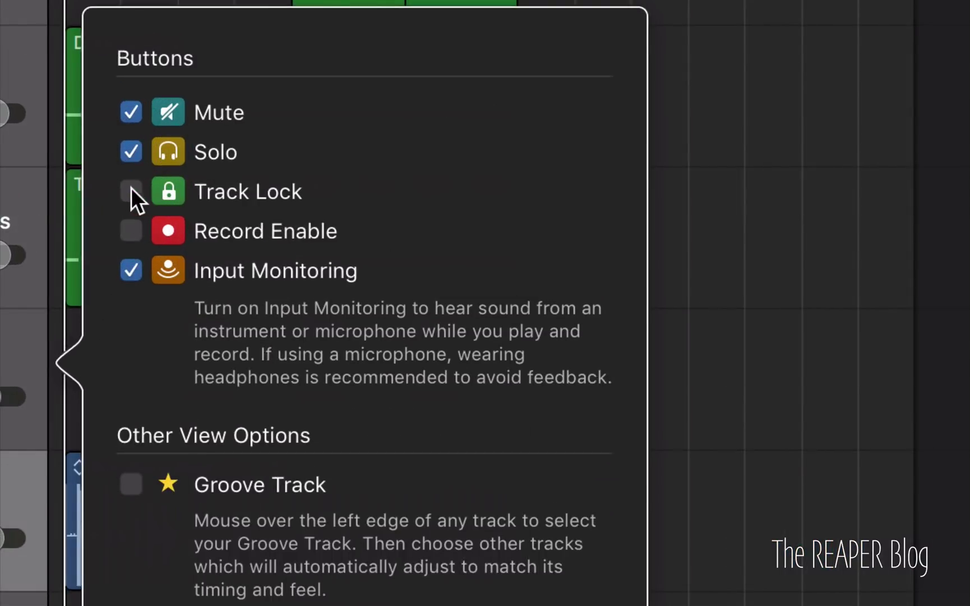
click(131, 190)
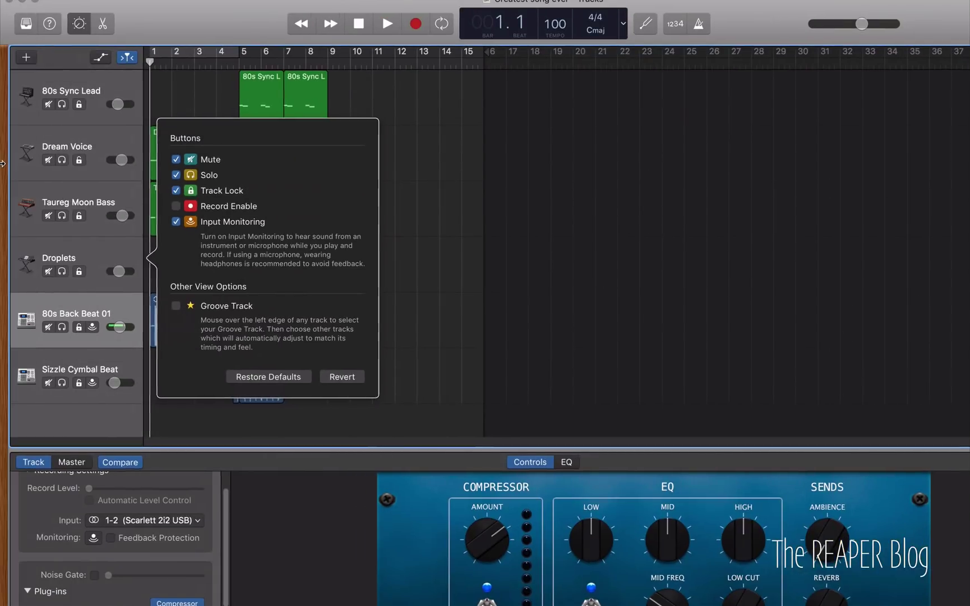
click(94, 107)
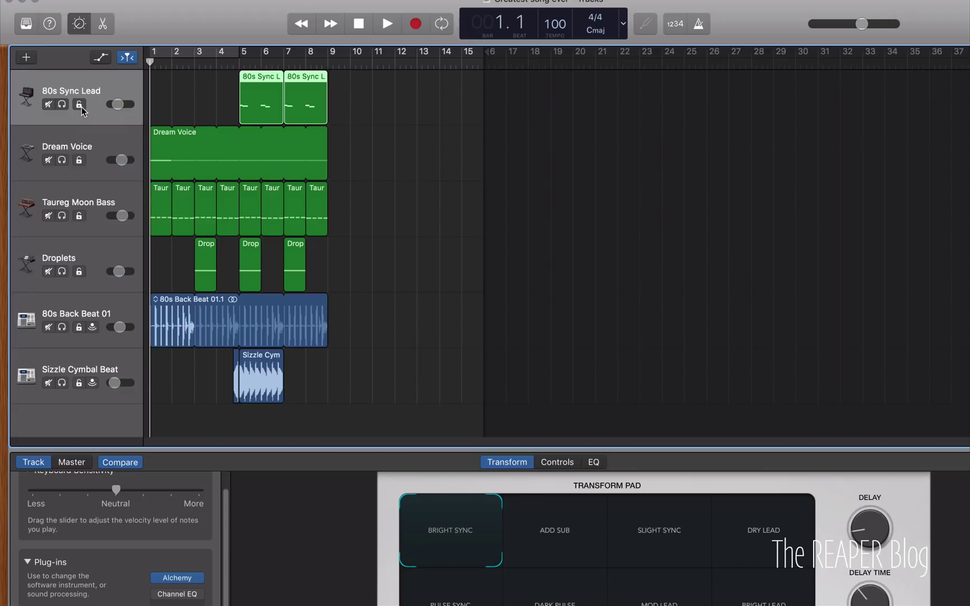
Lock all six tracks, from 80s Sync Lead through Sizzle Cymbal Beat.
click(79, 105)
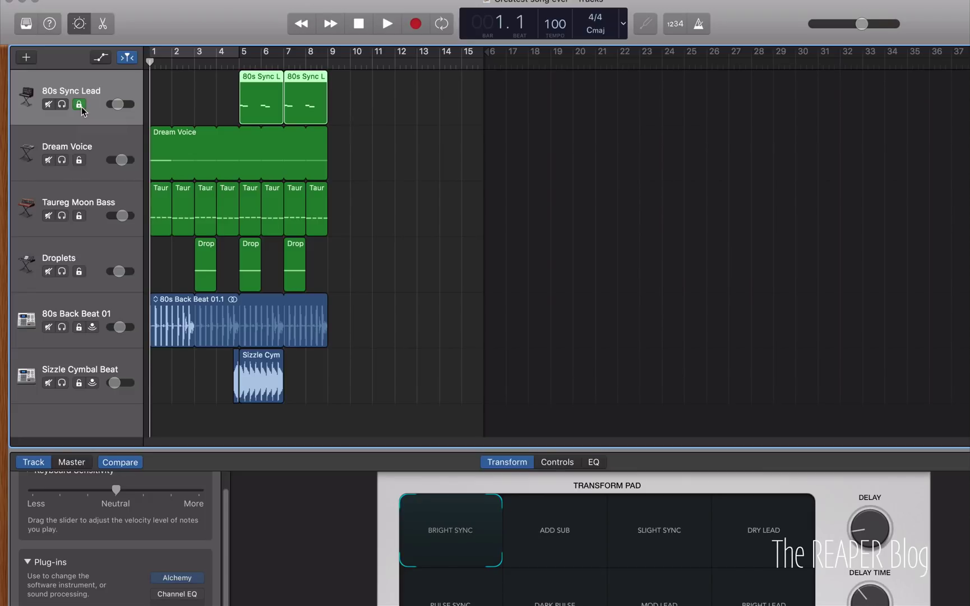
click(79, 161)
click(79, 216)
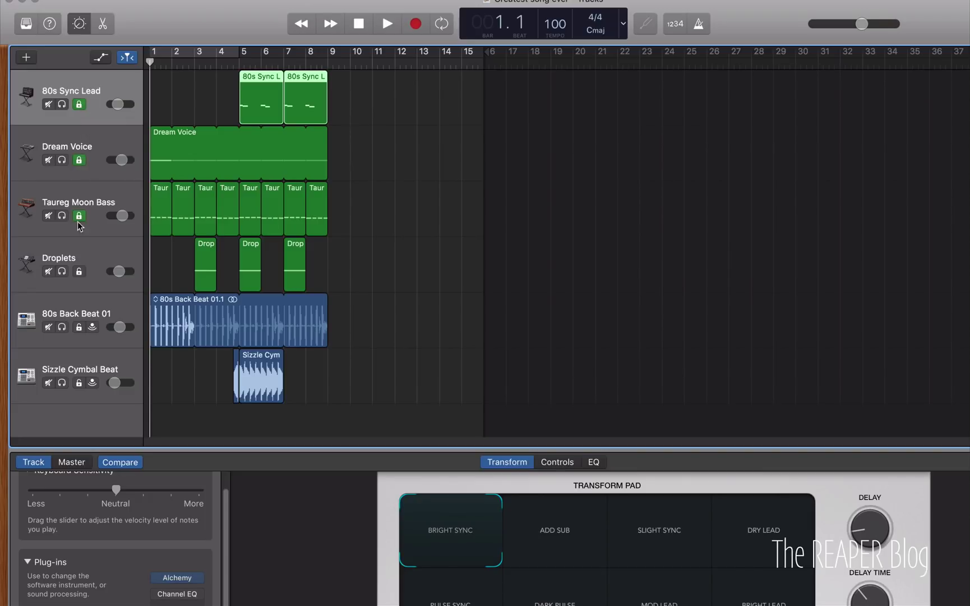
click(79, 271)
click(79, 326)
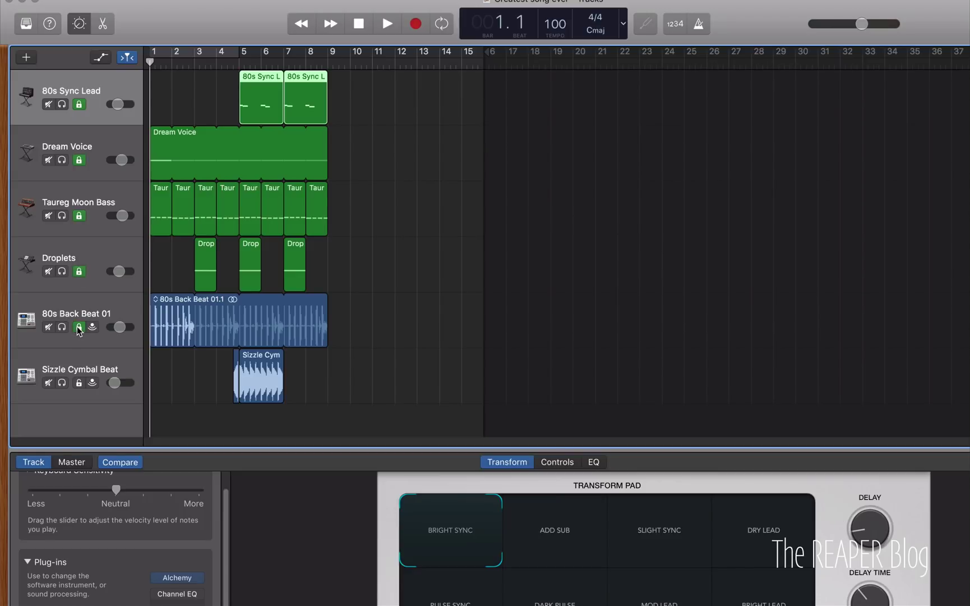
click(79, 383)
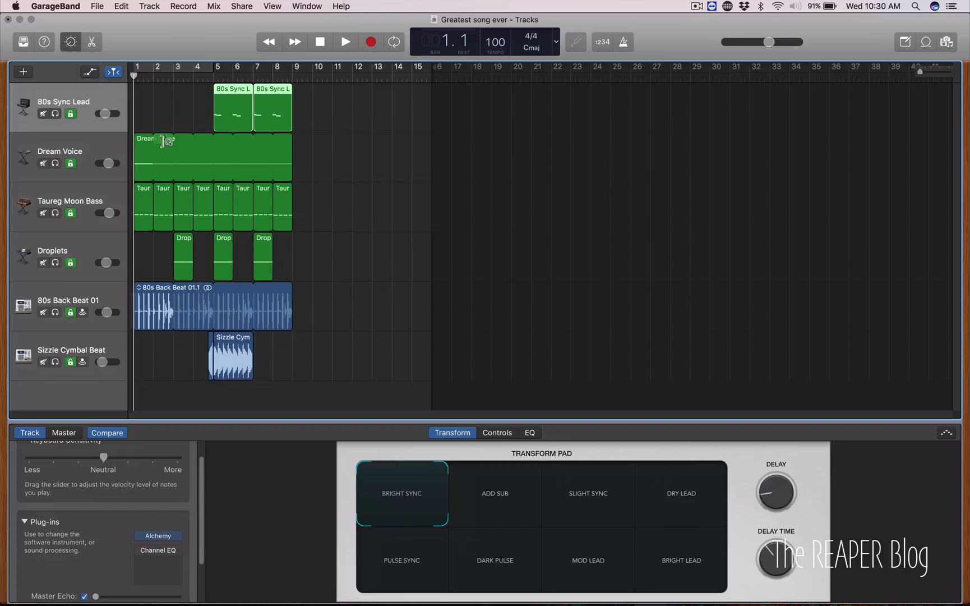
Play the song so the locked tracks freeze, then hide the automation lanes.
key(space)
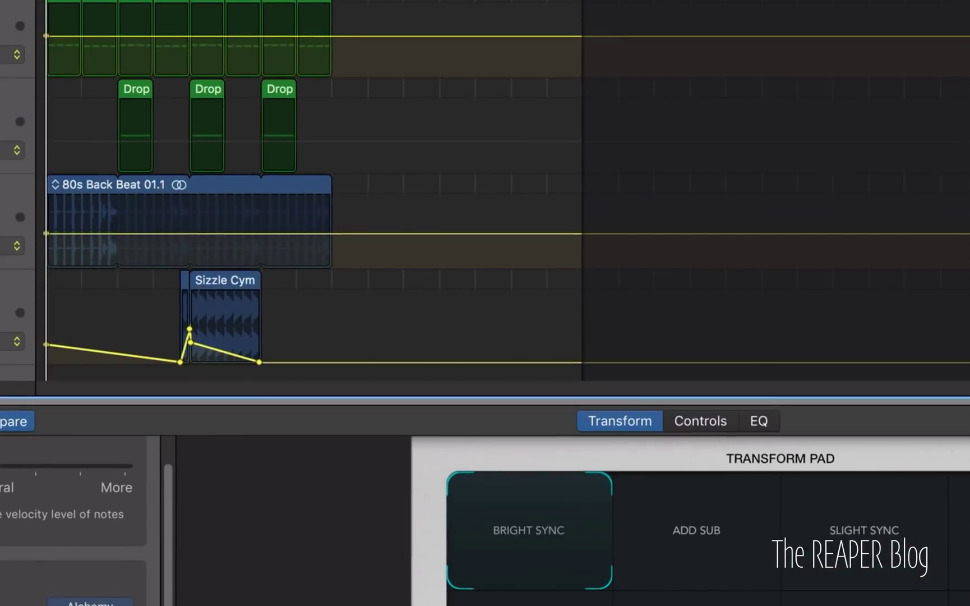
key(a)
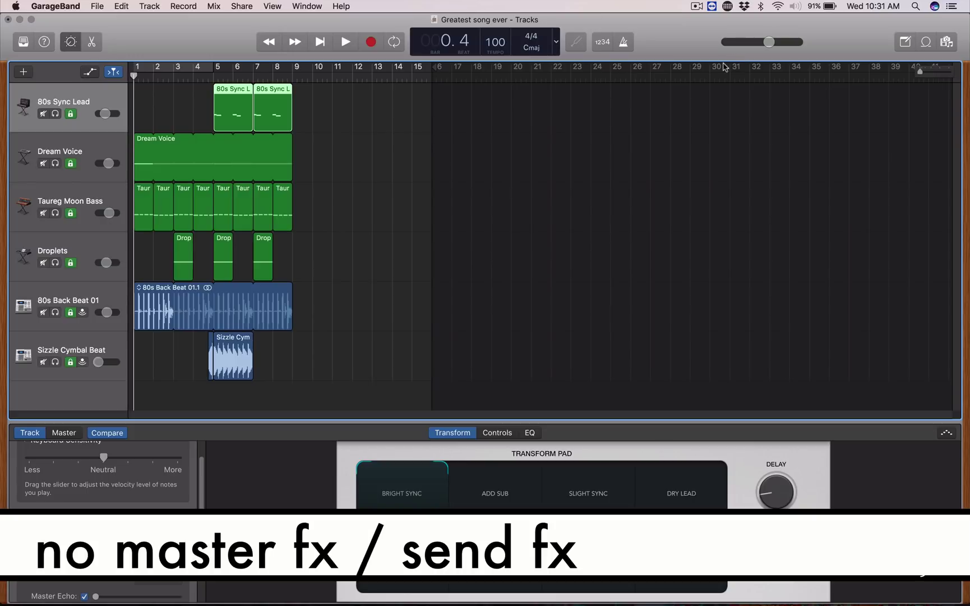
Show the master track's Master Echo settings in Smart Controls.
click(63, 433)
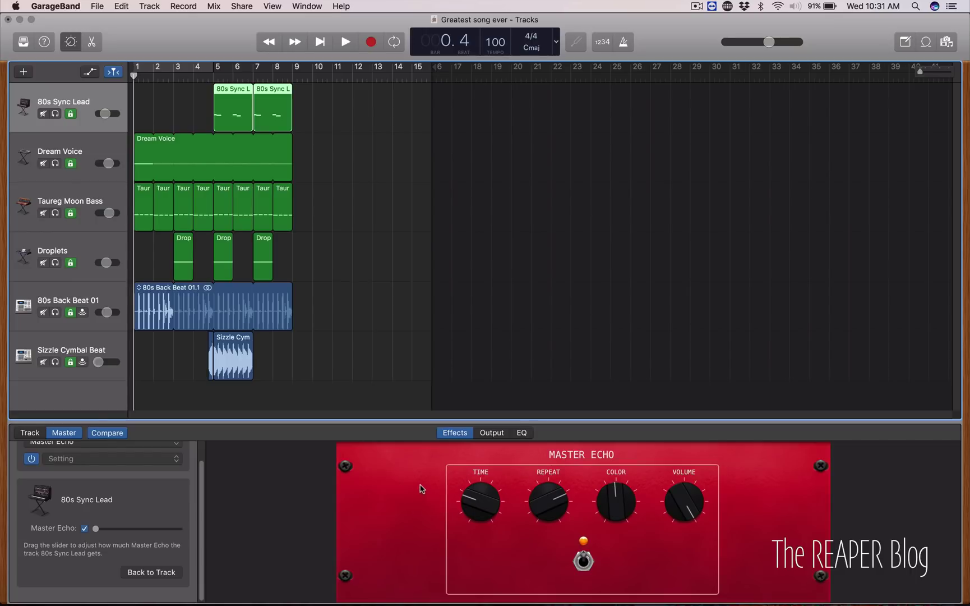
scroll(137, 561, up, 2)
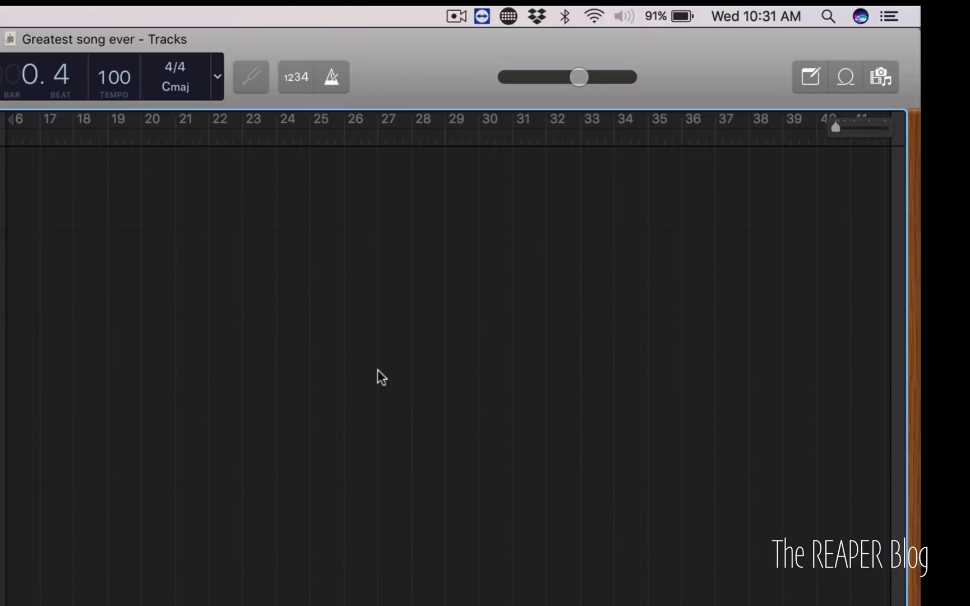
mouse_move(575, 78)
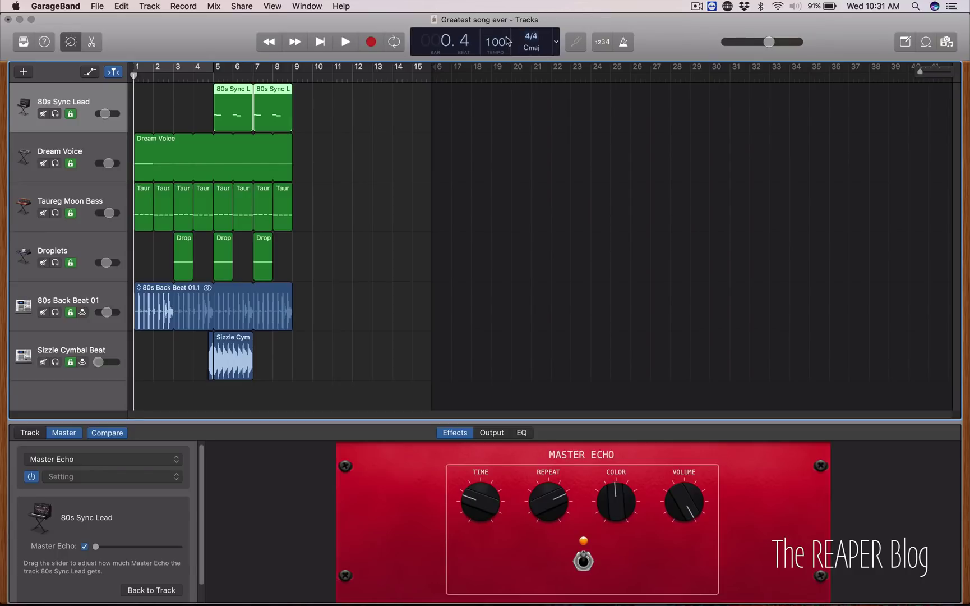
Set the empty REAPER project's tempo to 100 BPM.
key(super+Tab)
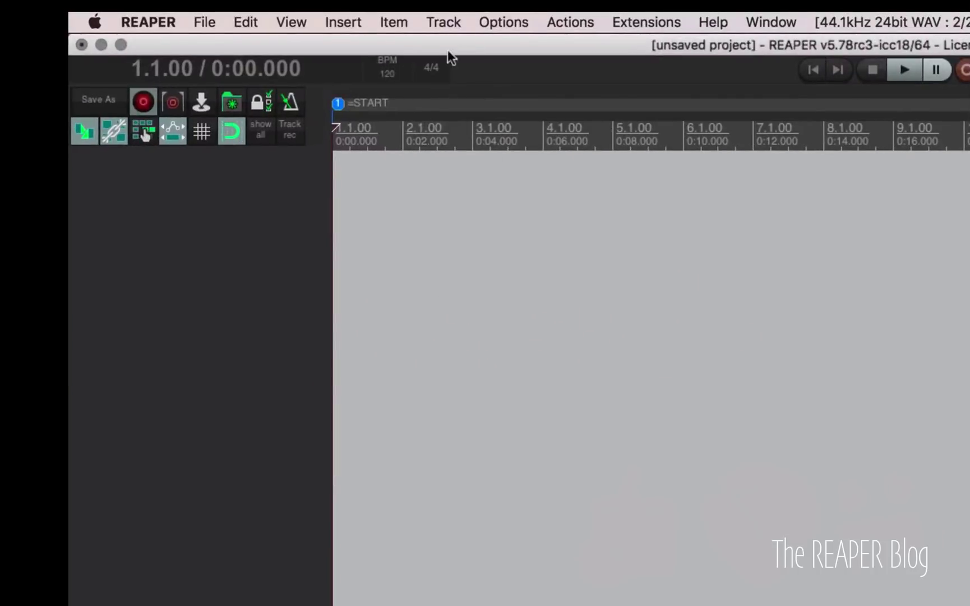
click(378, 73)
text(100)
key(Return)
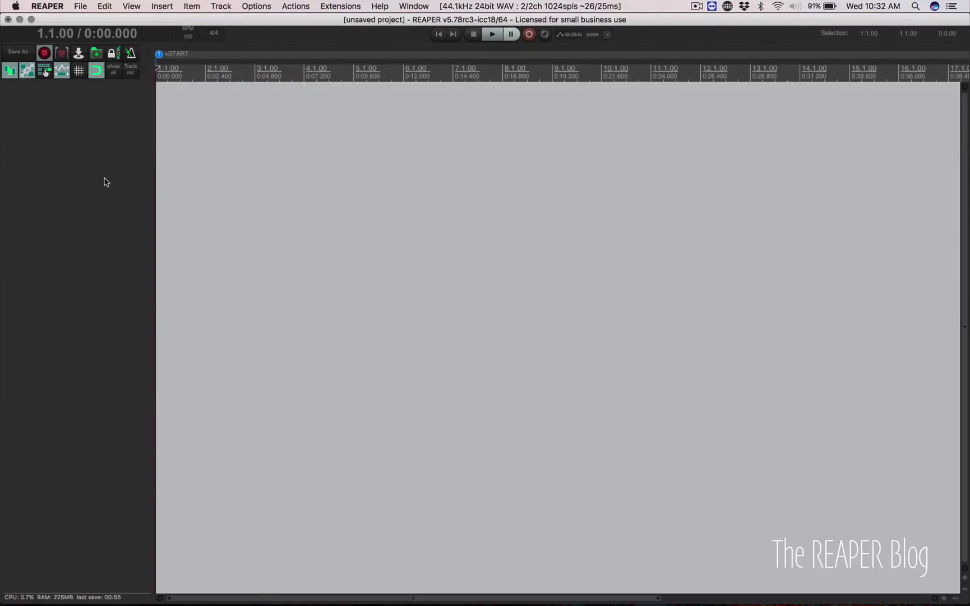
key(super+Tab)
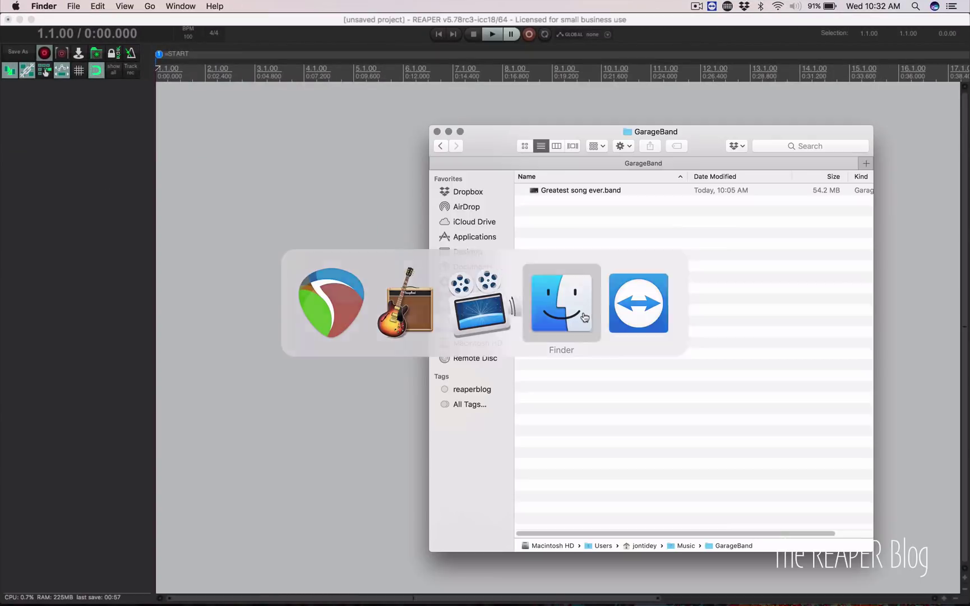
Show the package contents of Greatest song ever.band.
click(604, 191)
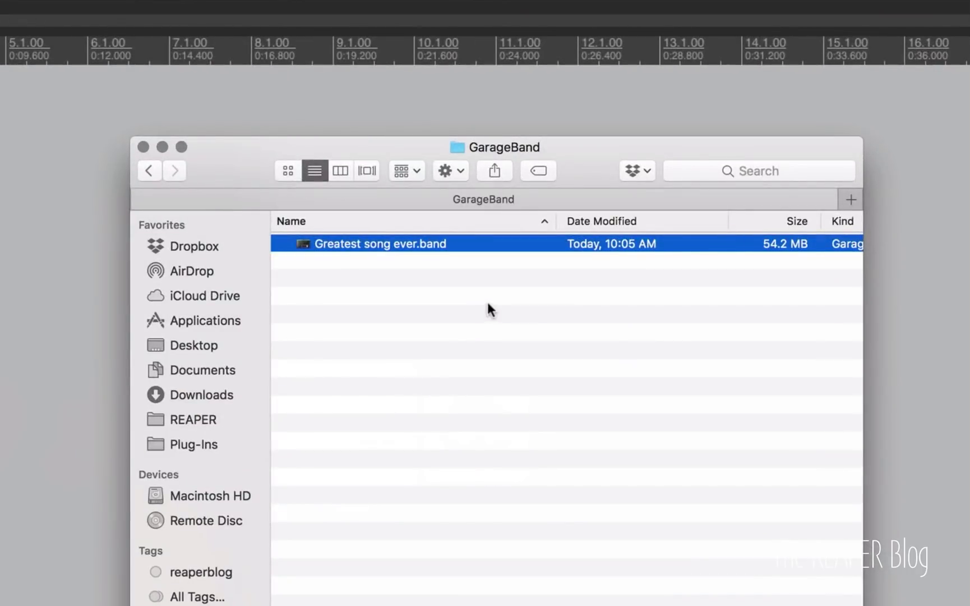
right_click(389, 237)
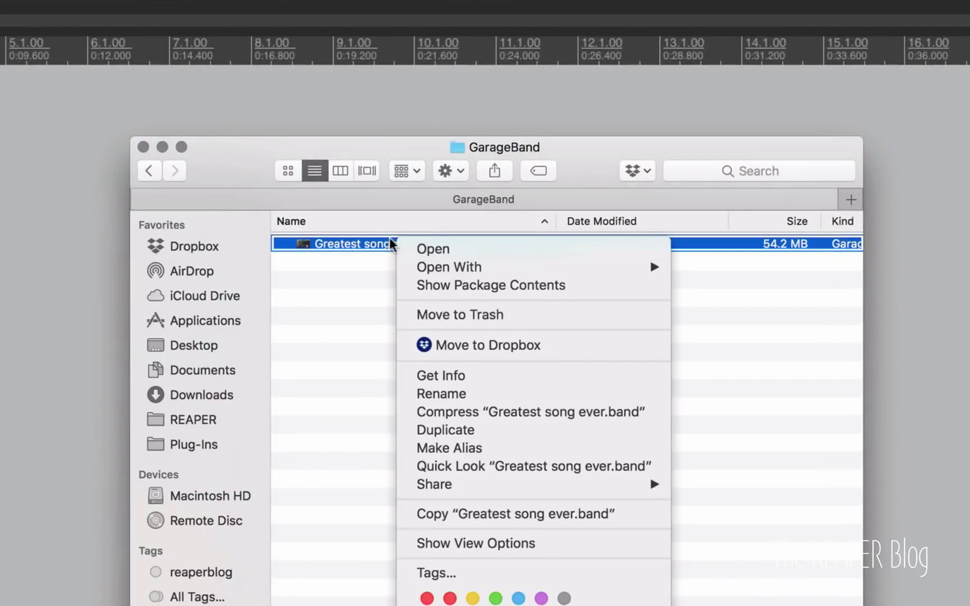
click(479, 285)
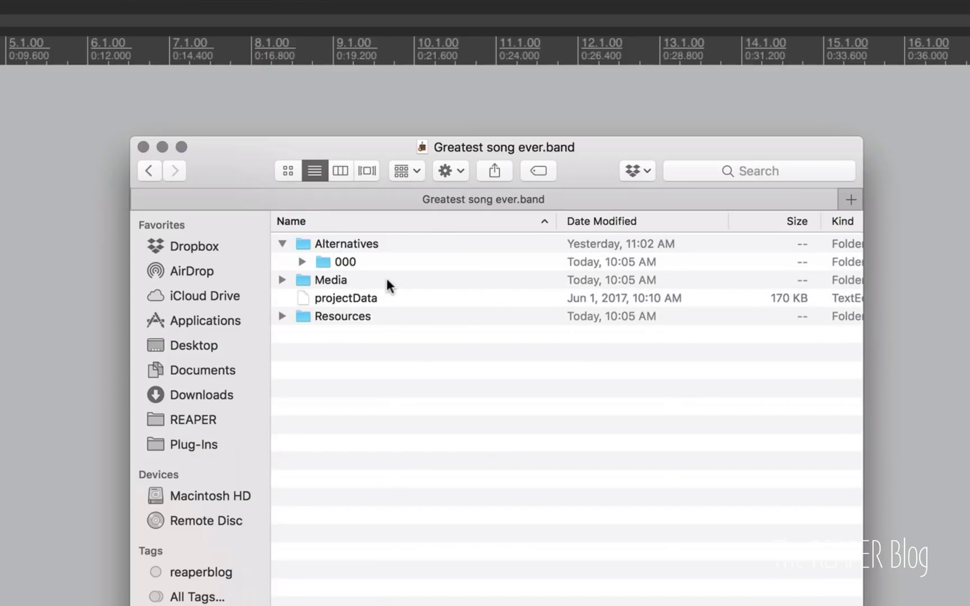
In Media, expand Freeze Files.nosync and select all six frozen .aif files.
double_click(386, 278)
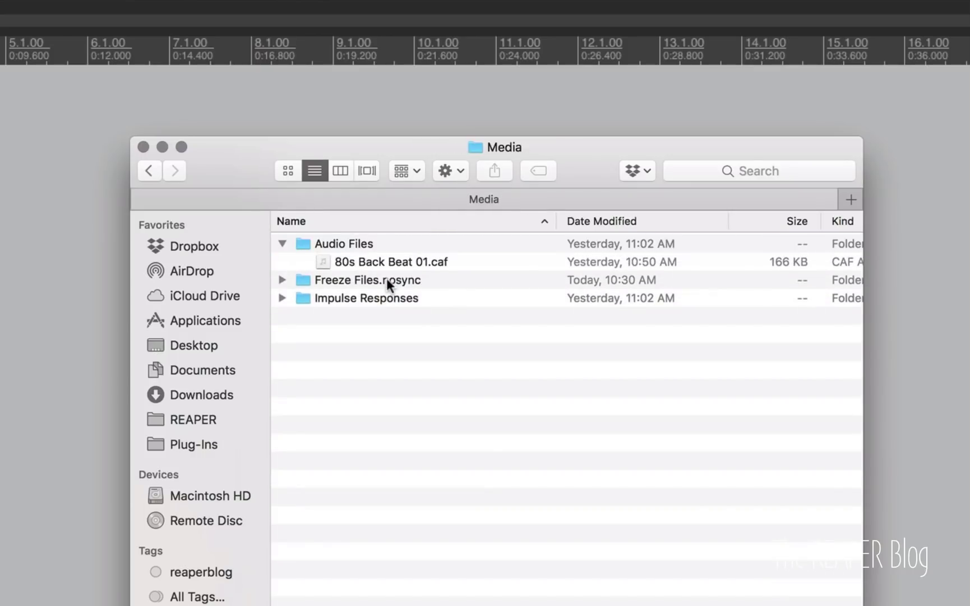
click(356, 279)
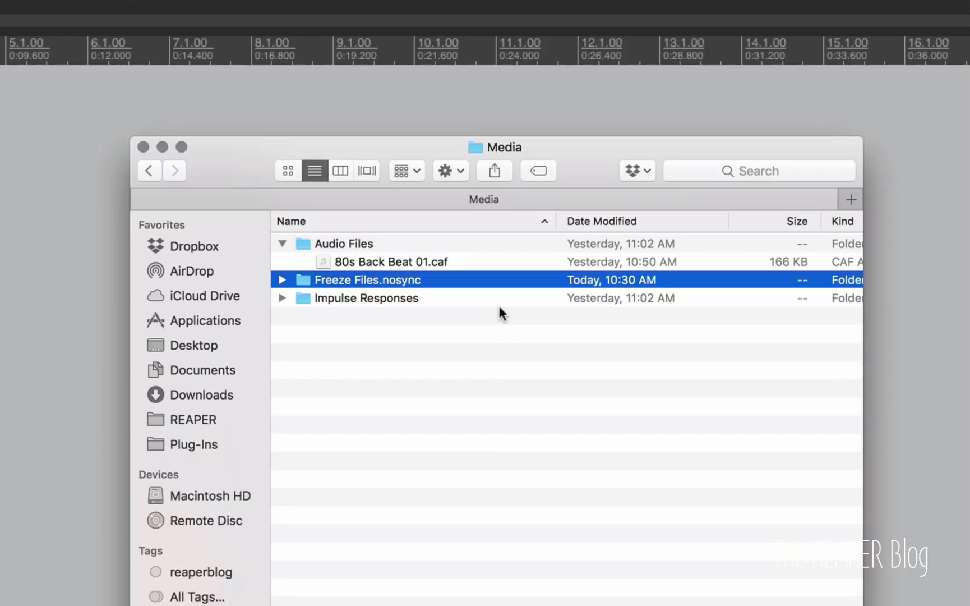
key(Right)
key(Down)
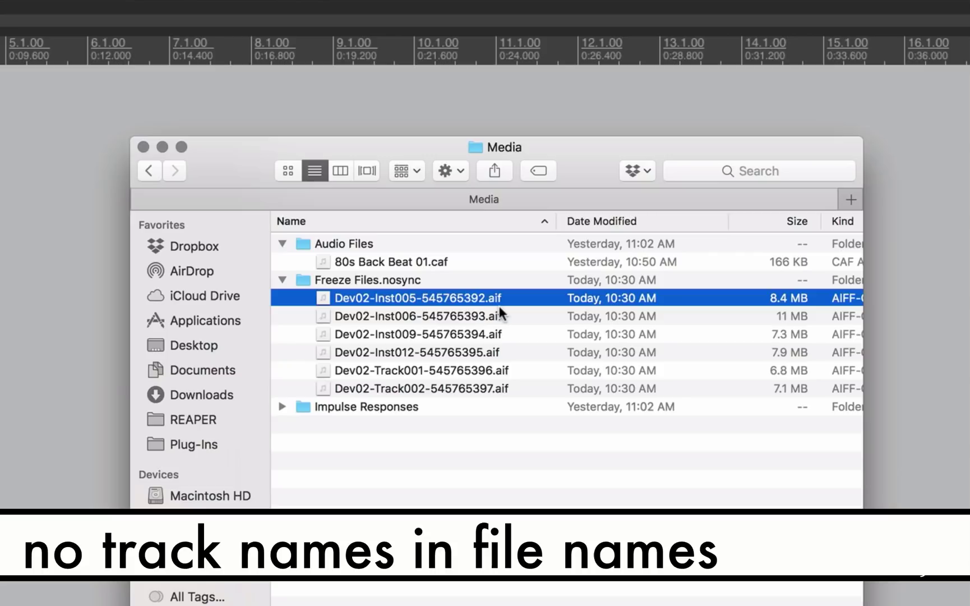
shift+click(465, 386)
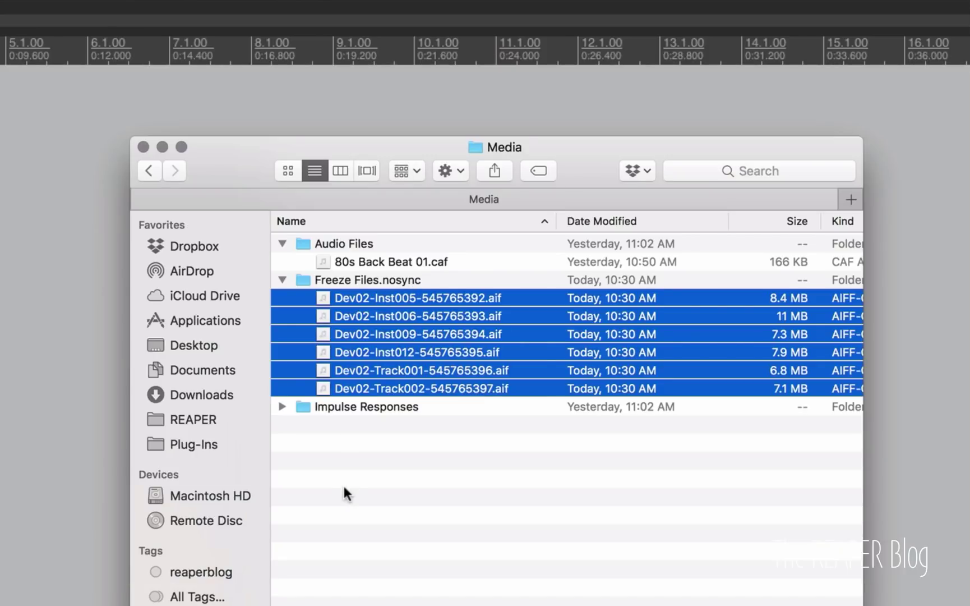
Create and open a 'Greatest Song Ever' folder in Documents/REAPER Media/Projects.
key(super+shift+o)
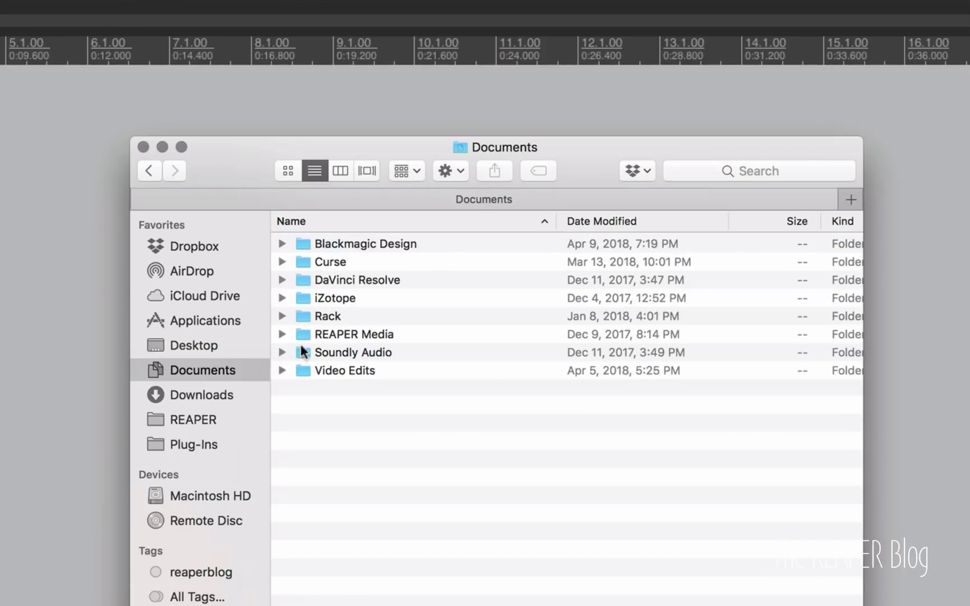
double_click(358, 330)
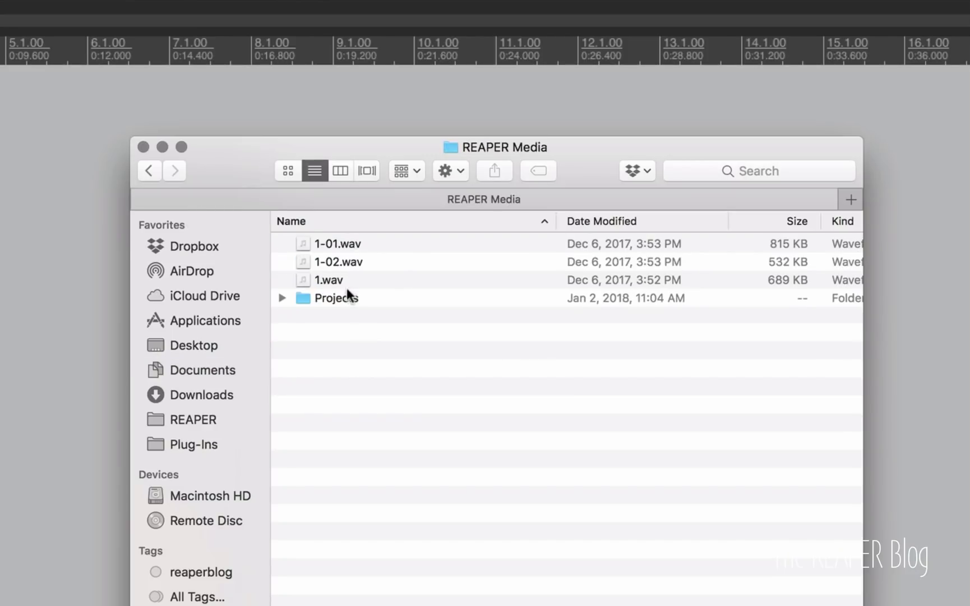
double_click(347, 290)
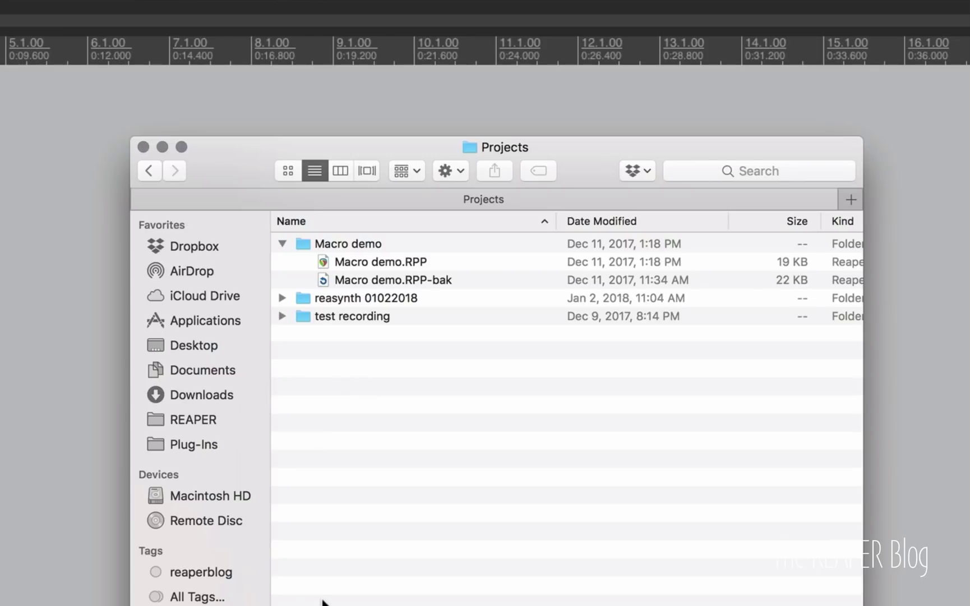
key(super+shift+n)
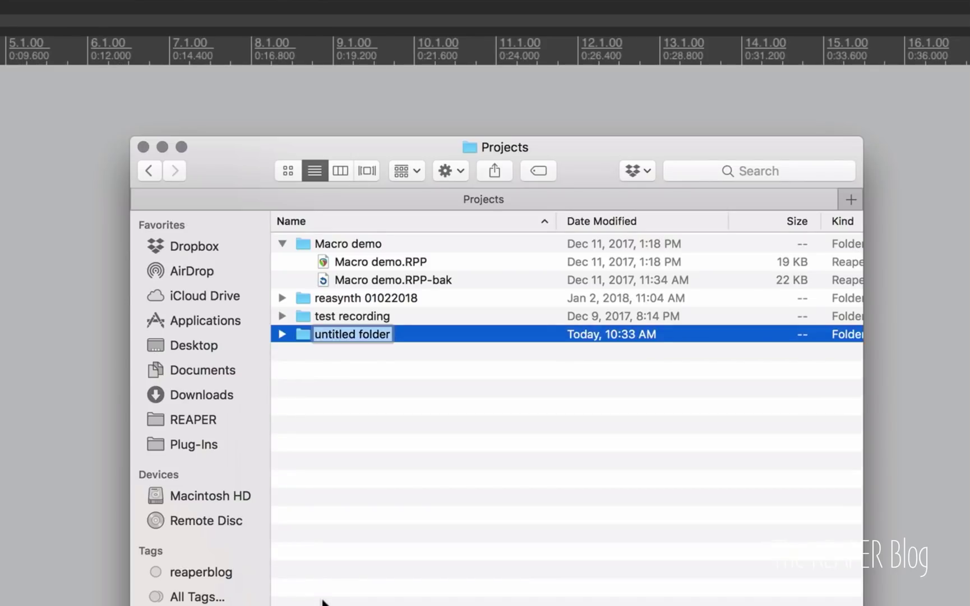
text(Greate)
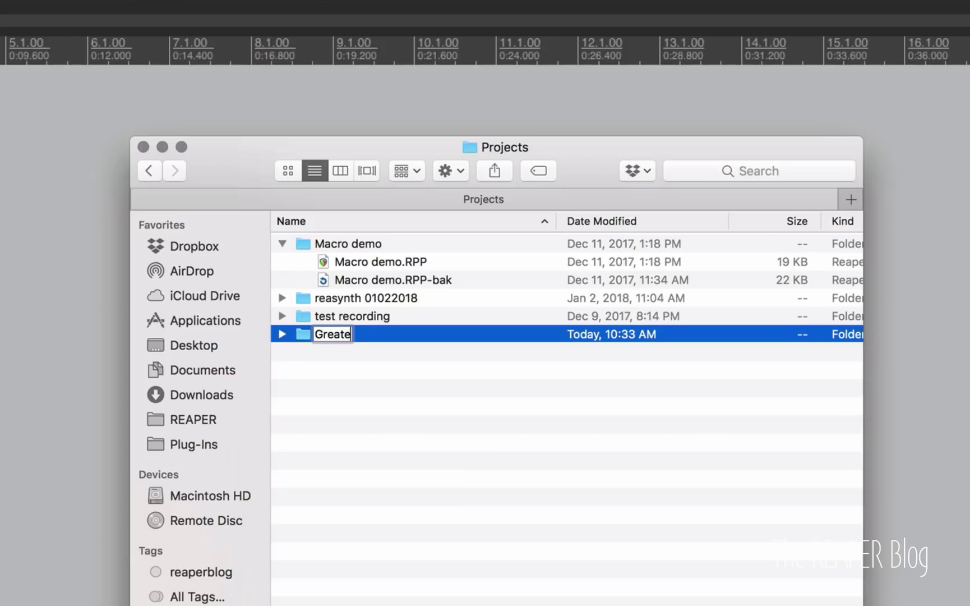
text(st Song Ever)
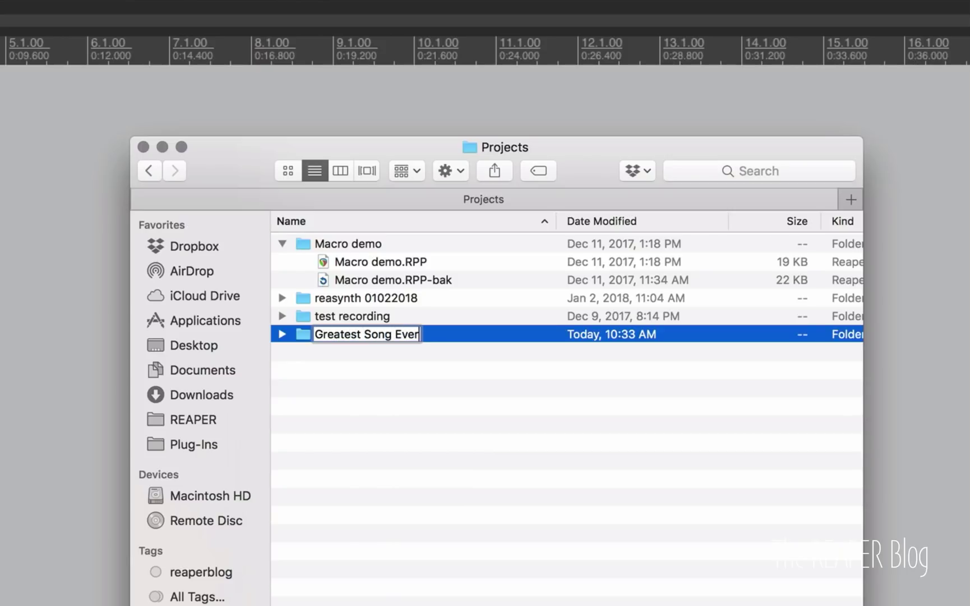
key(Escape)
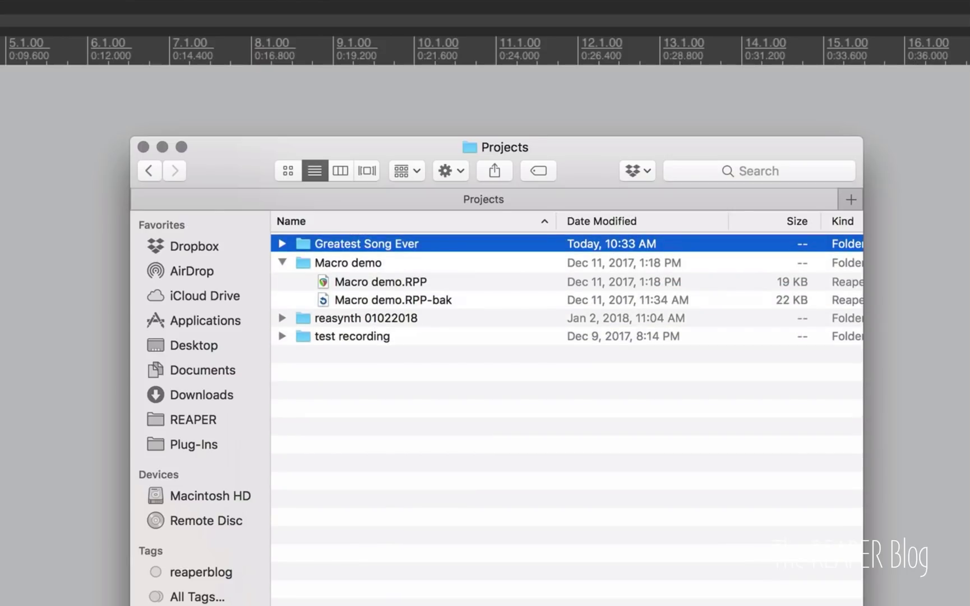
key(super+Down)
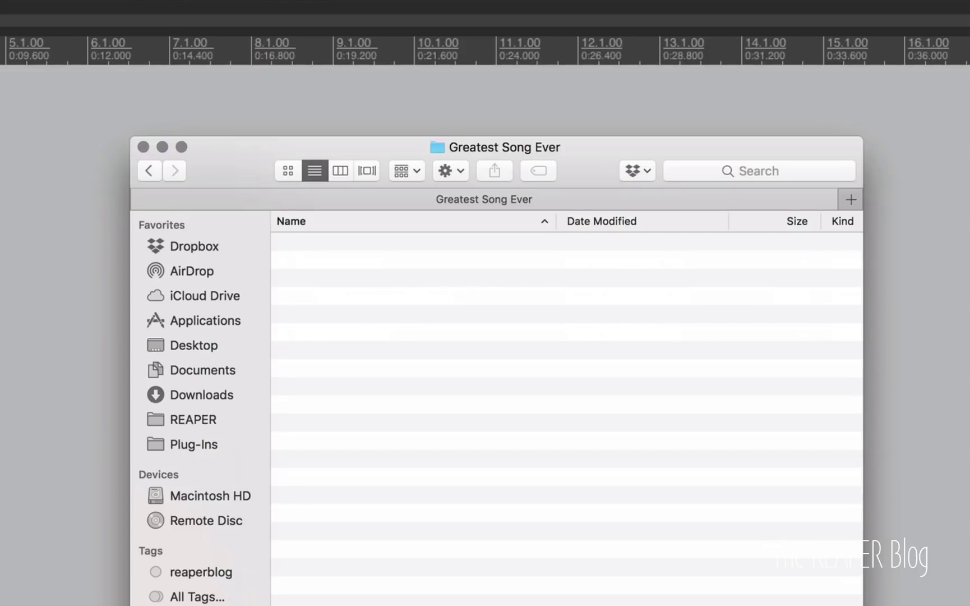
Create an 'Audio Files' subfolder and paste the six freeze files into it.
key(super+shift+n)
text(Audio)
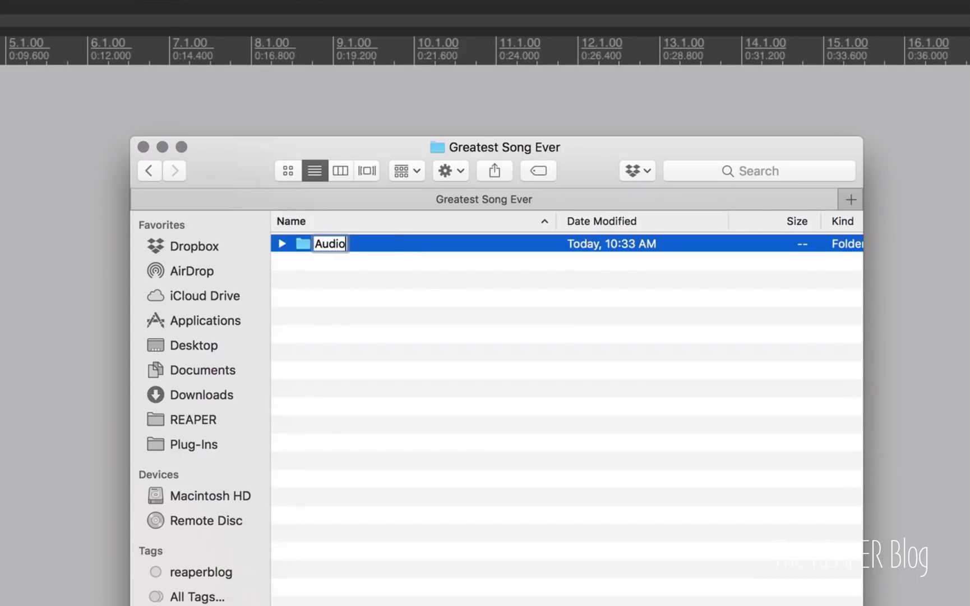
text( Files)
key(Return)
key(super+Down)
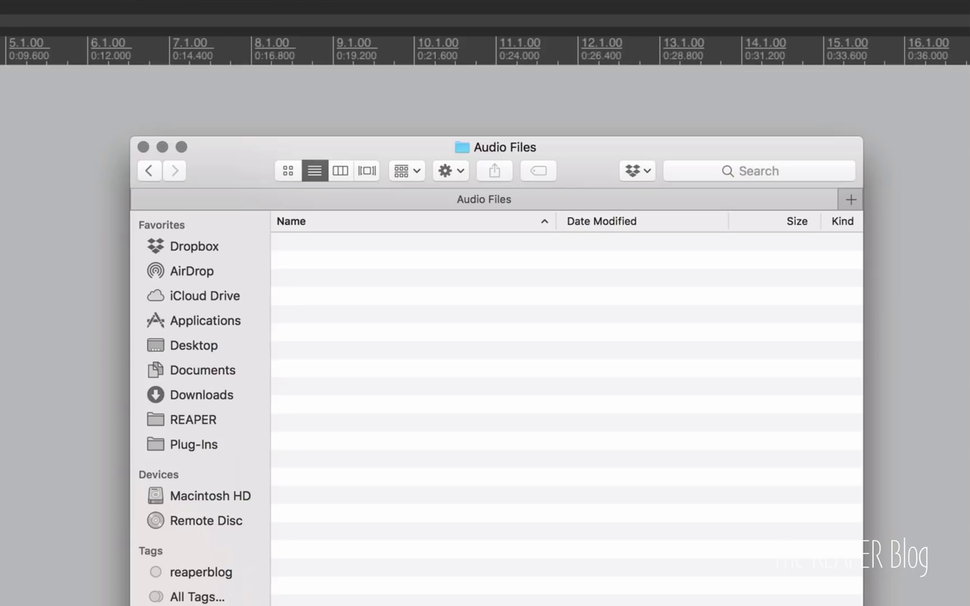
key(super+v)
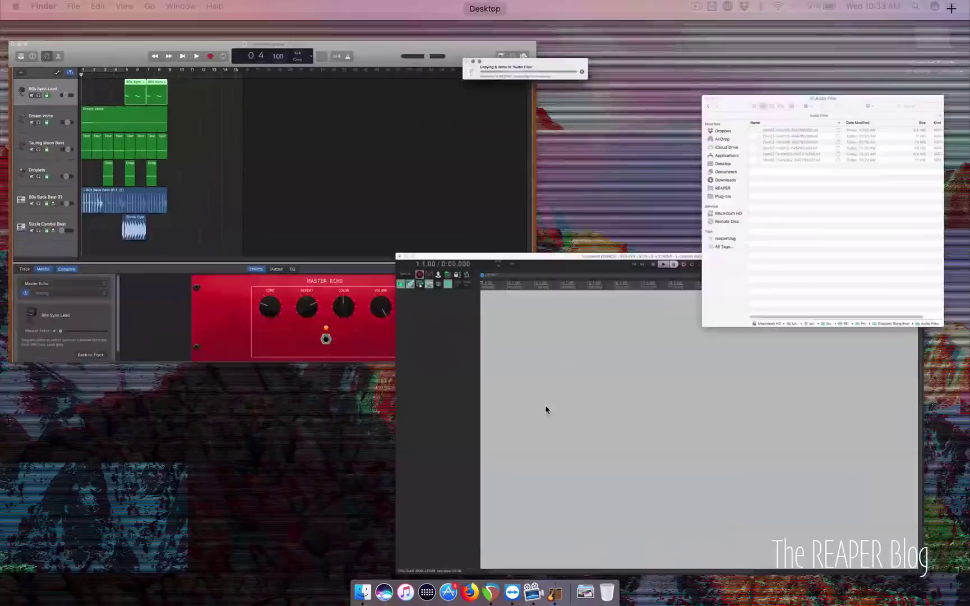
Close the GarageBand project, saving changes, and return to the Audio Files folder.
key(ctrl+Up)
key(ctrl+Up)
key(ctrl+Up)
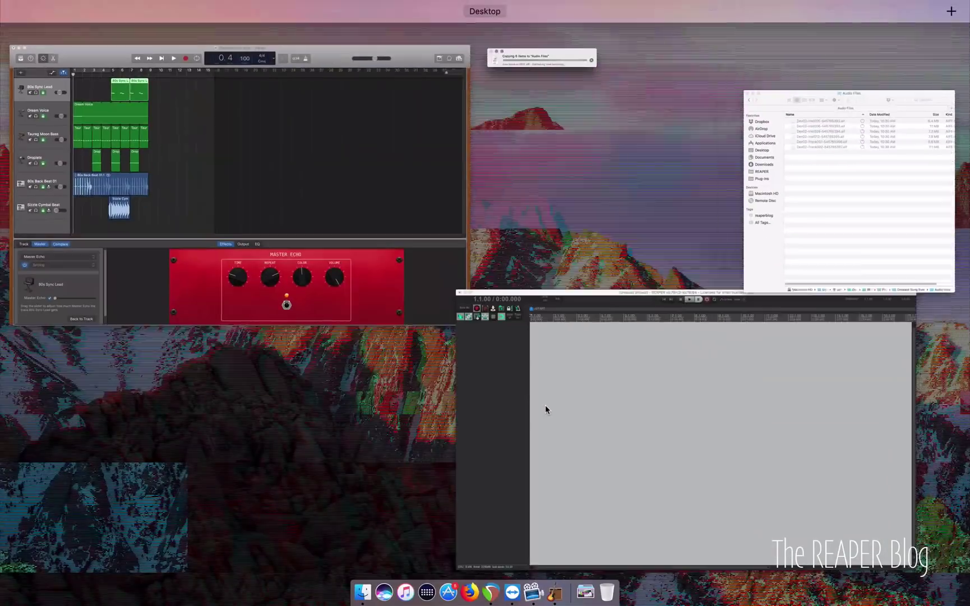
key(ctrl+Up)
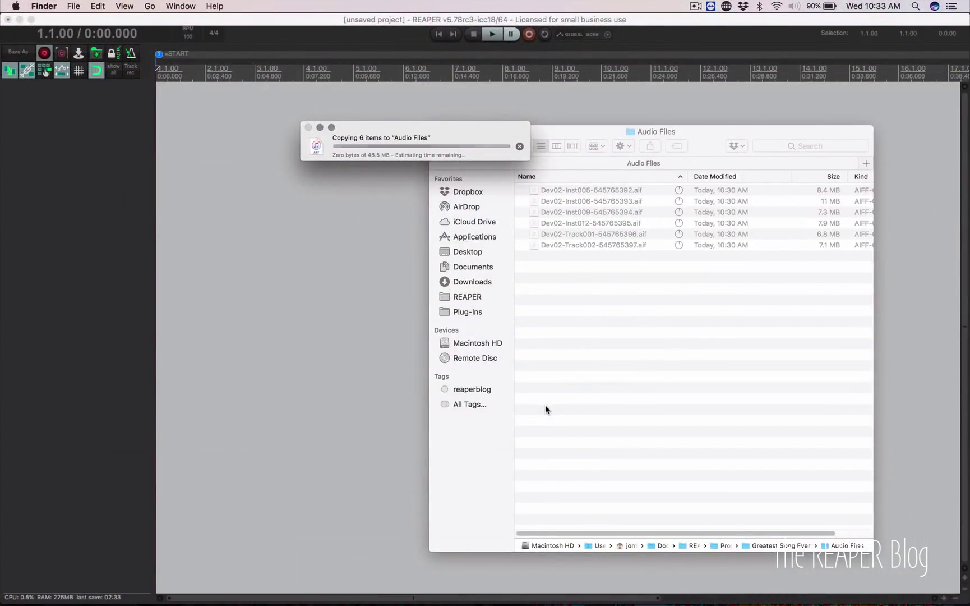
key(ctrl+Up)
click(384, 236)
key(super+w)
click(569, 210)
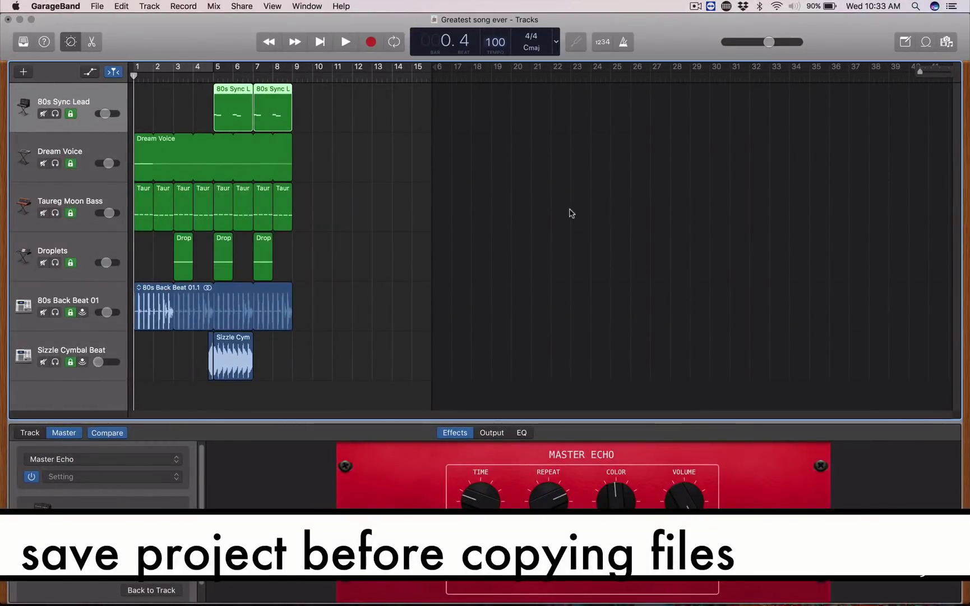
click(605, 315)
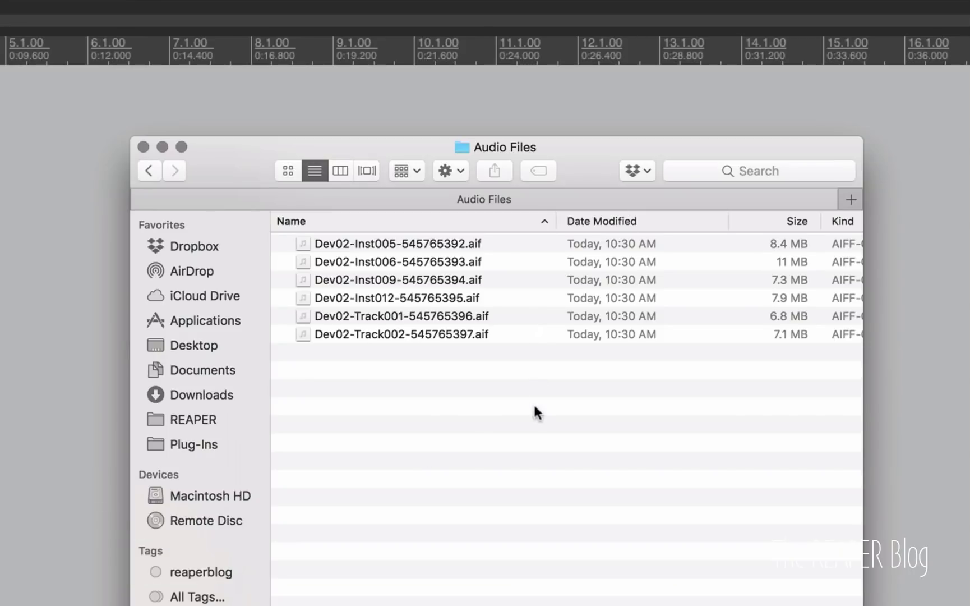
Import all six audio files onto six separate tracks and lower every item's volume to -5.90 dB.
click(398, 290)
key(super+a)
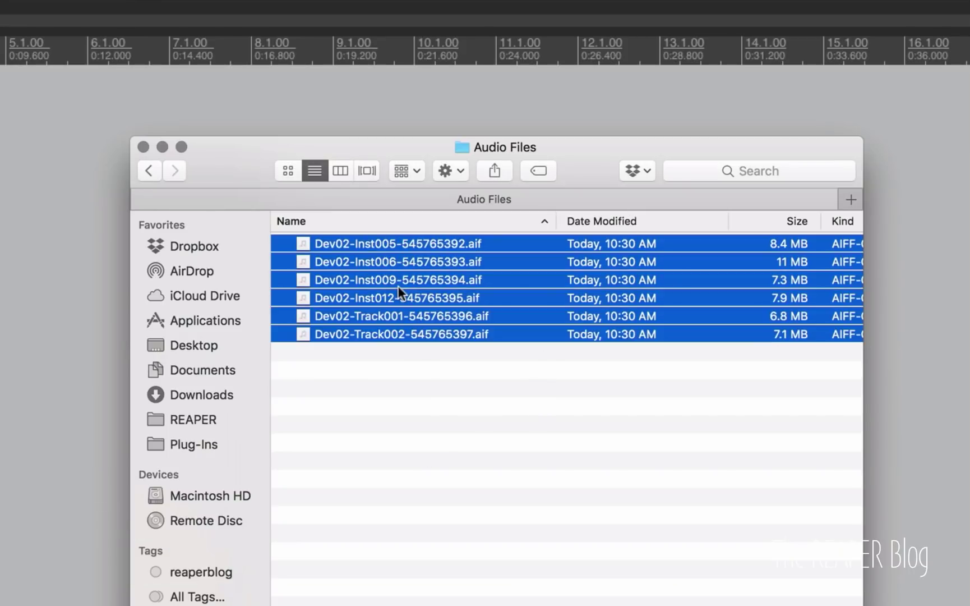
drag(367, 241, 274, 250)
drag(877, 250, 117, 207)
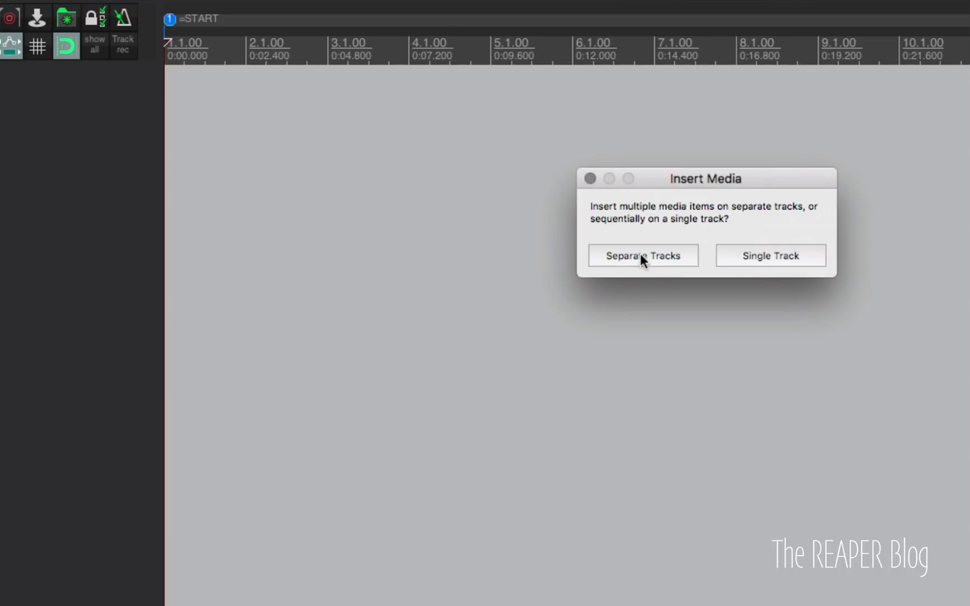
click(639, 253)
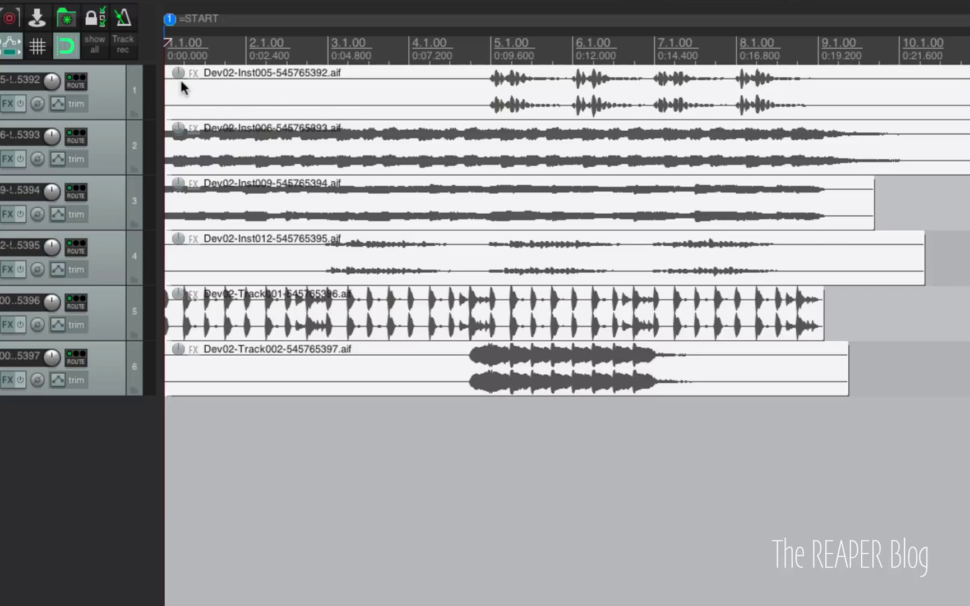
drag(178, 73, 171, 126)
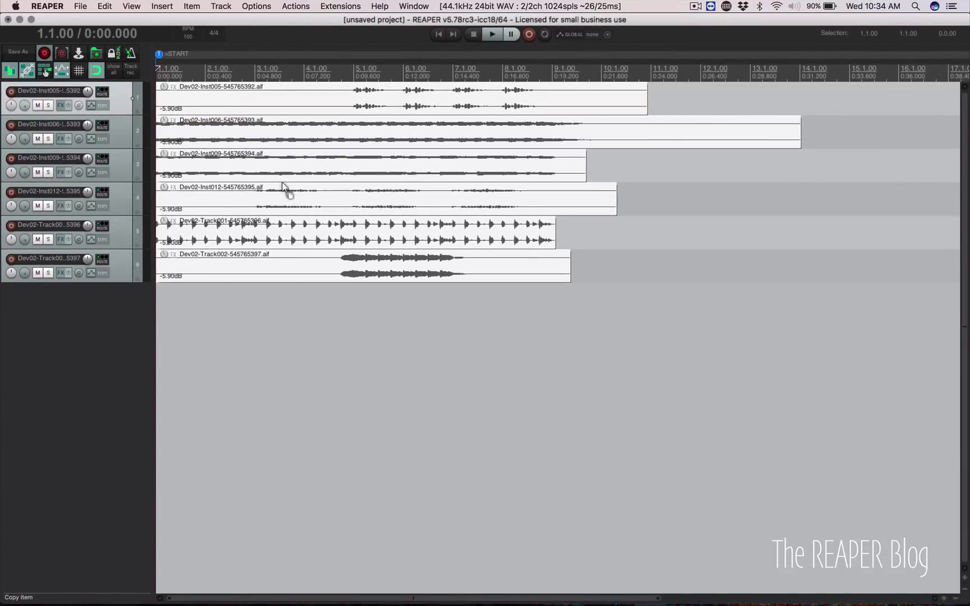
click(80, 5)
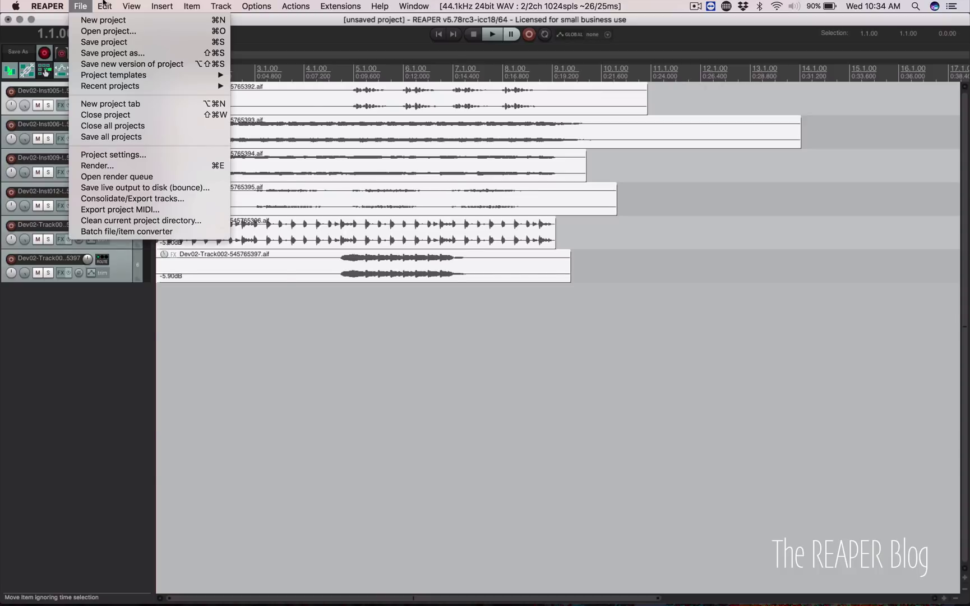
mouse_move(307, 3)
mouse_move(250, 5)
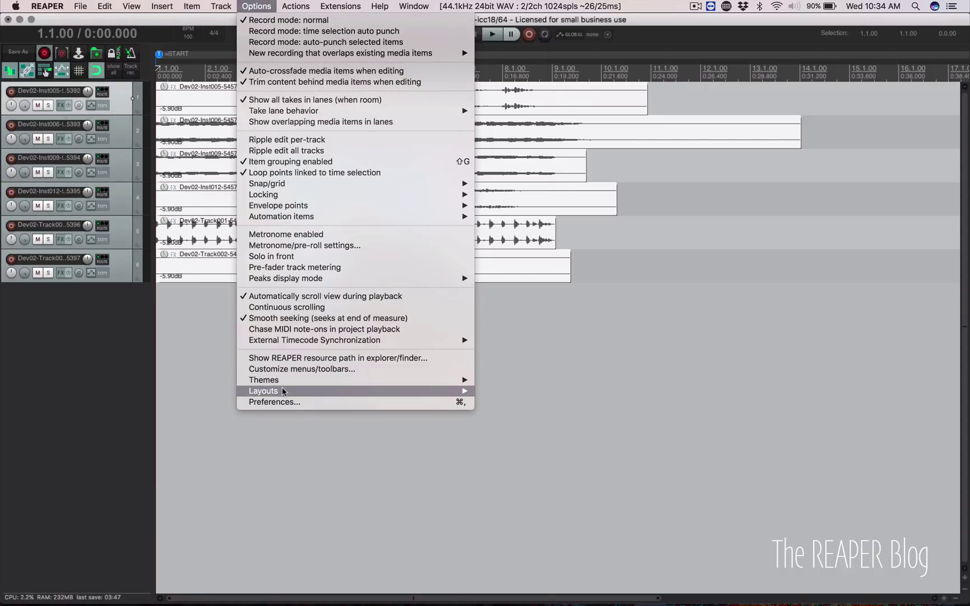
click(287, 403)
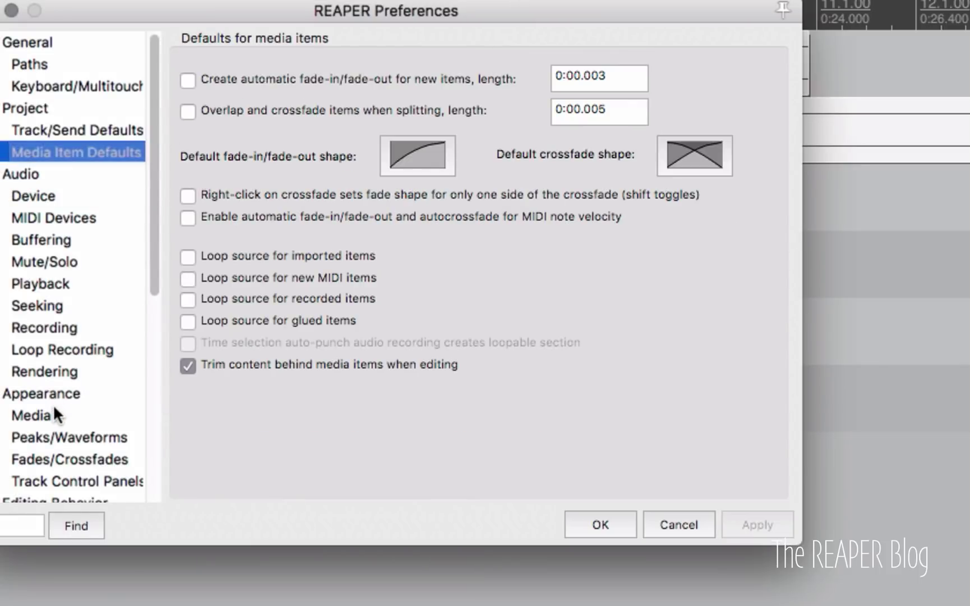
click(54, 410)
click(359, 466)
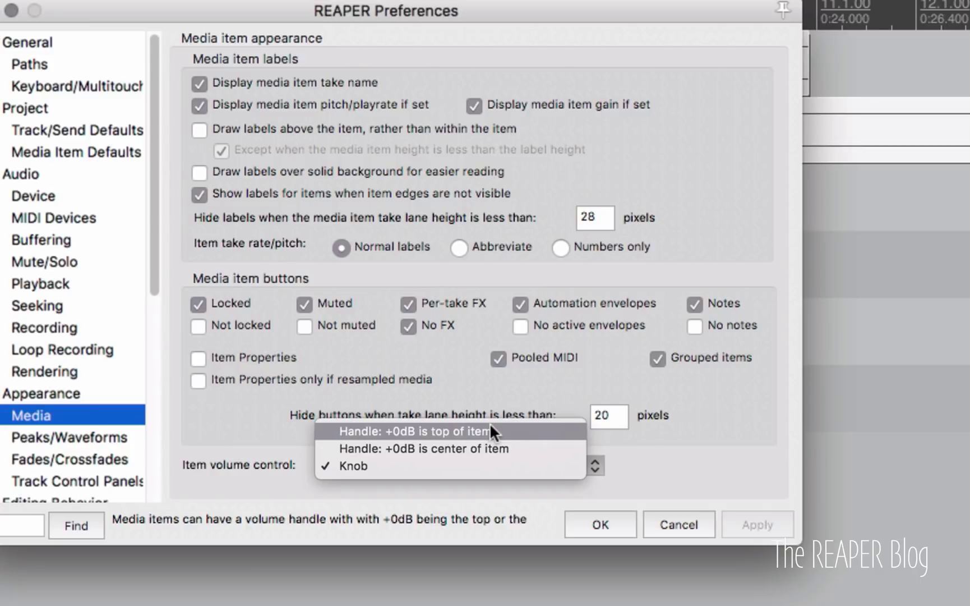
click(424, 465)
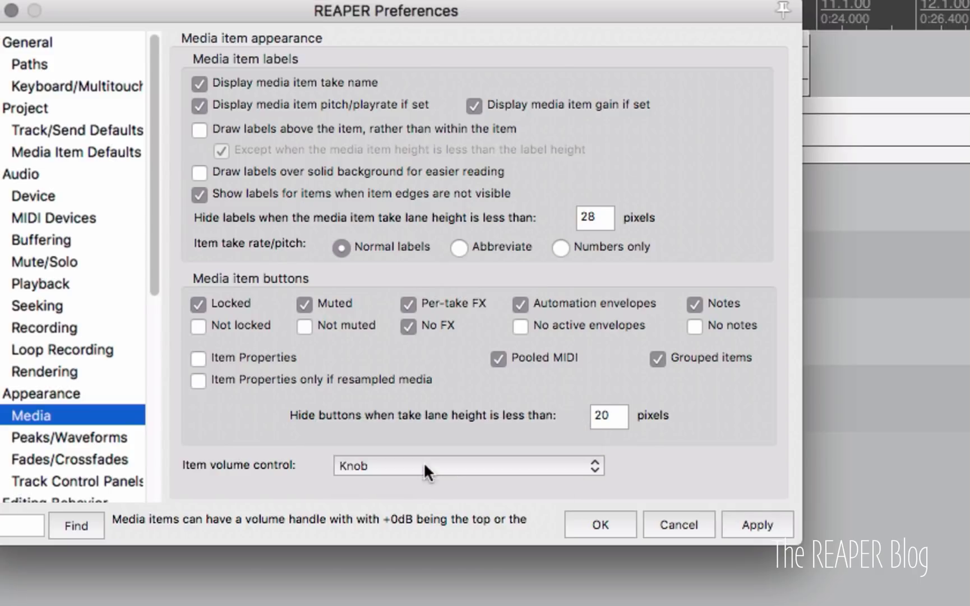
click(583, 522)
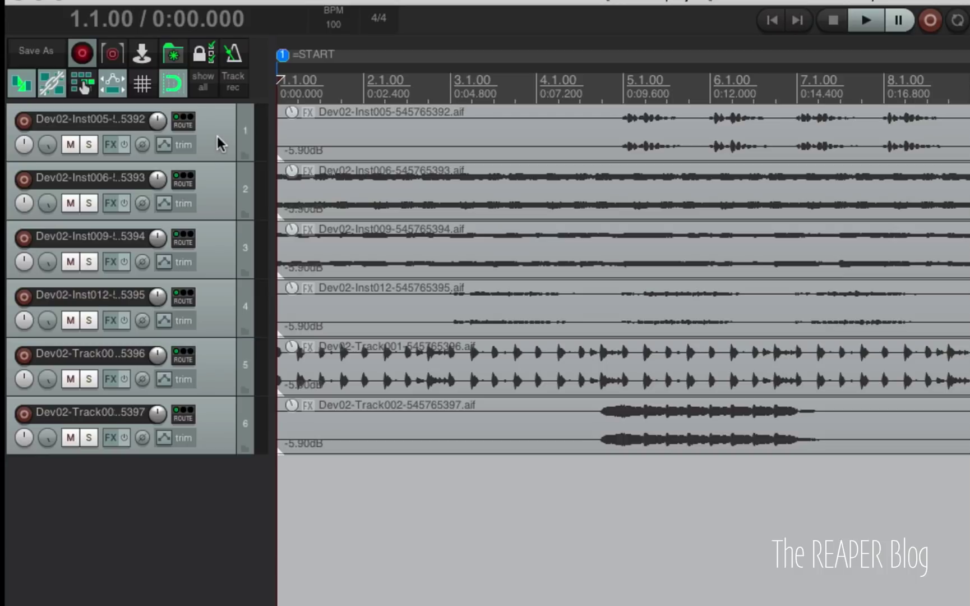
Rename the first item's source file to Synth 01.aif from its item properties.
click(347, 126)
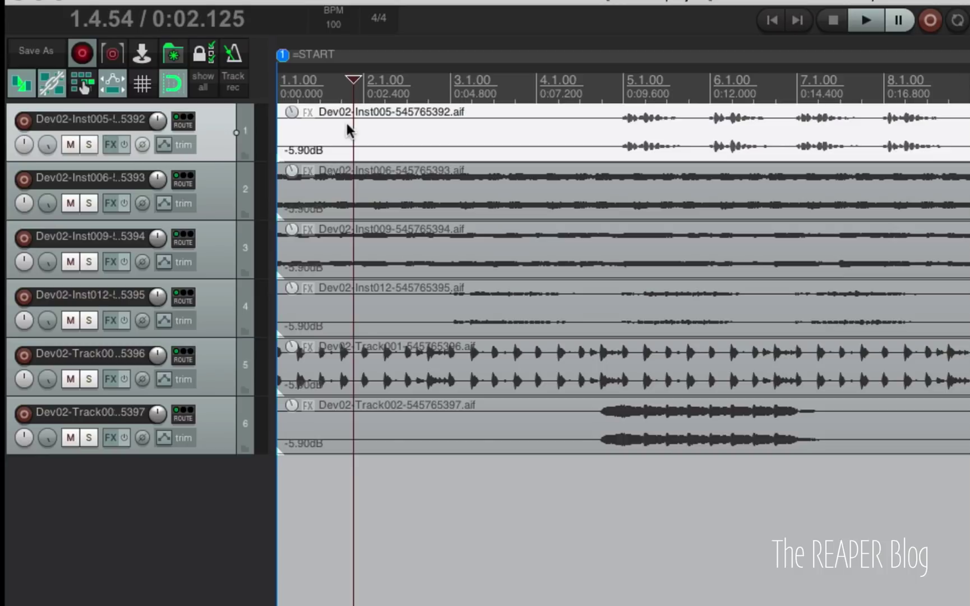
double_click(345, 120)
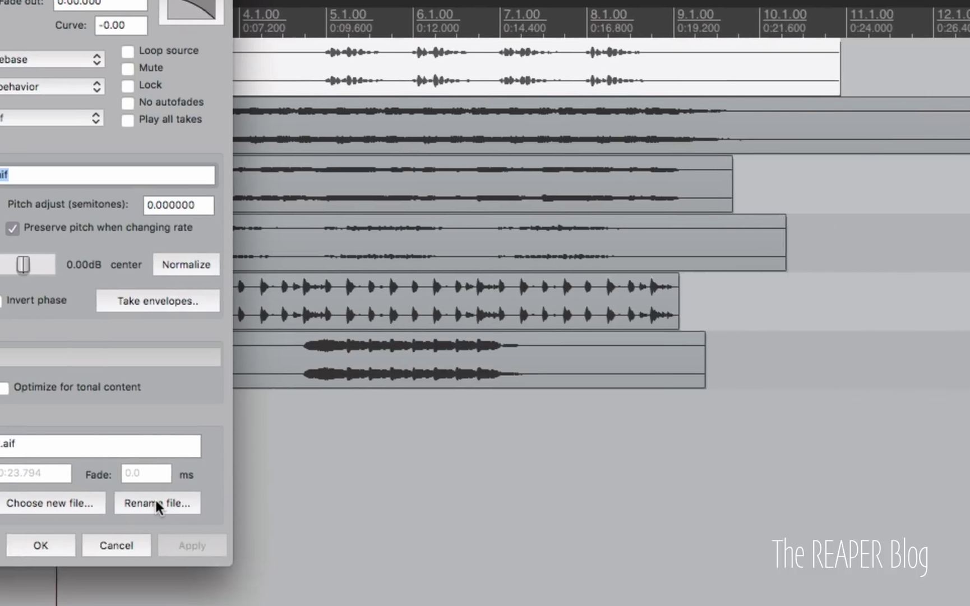
click(452, 566)
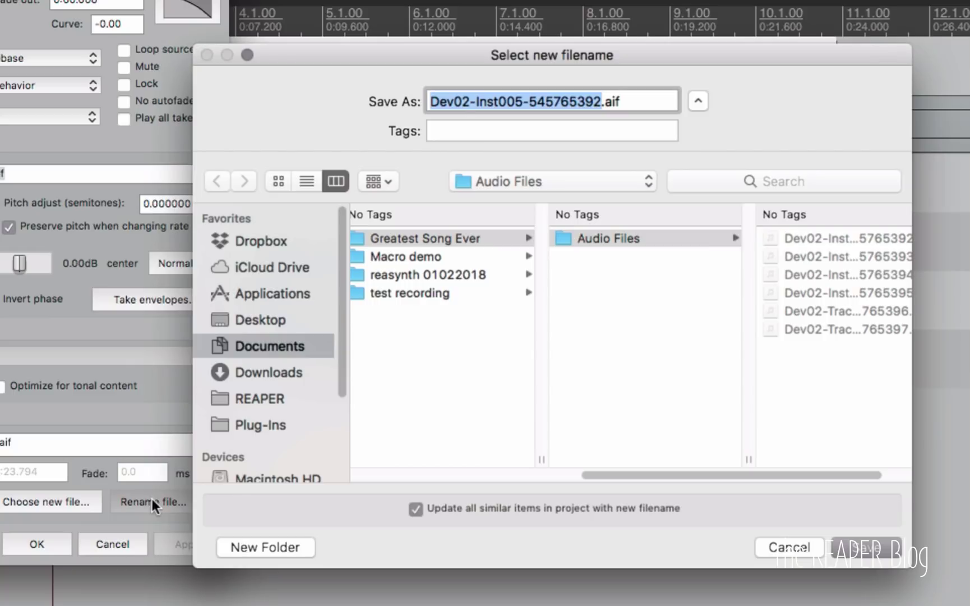
text(Synth)
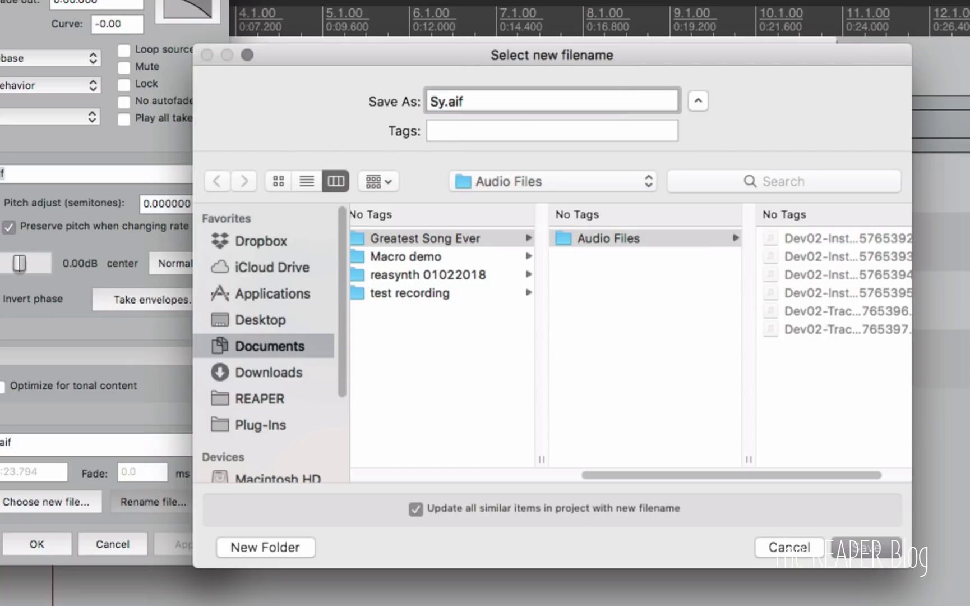
text( 01)
key(Return)
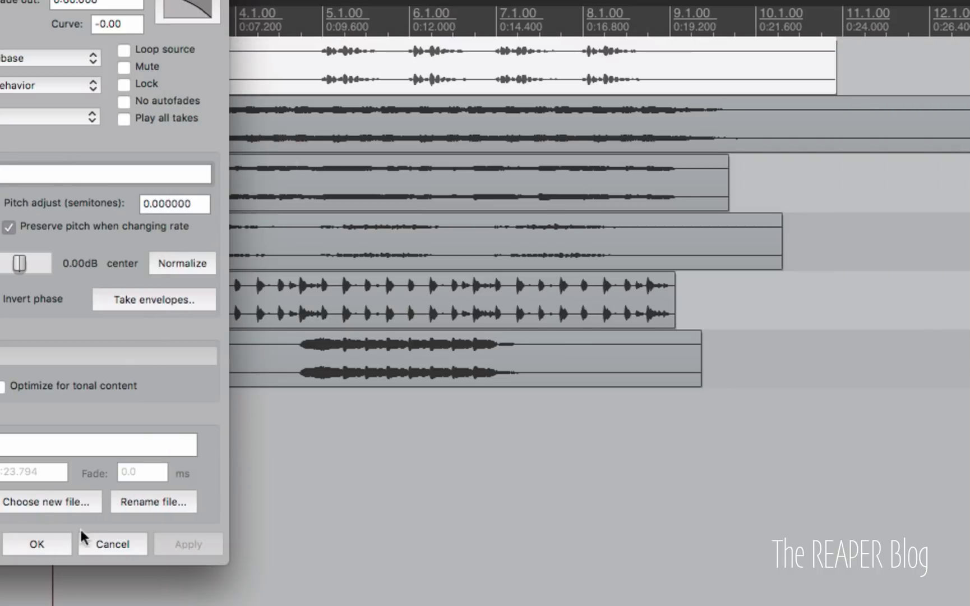
click(40, 539)
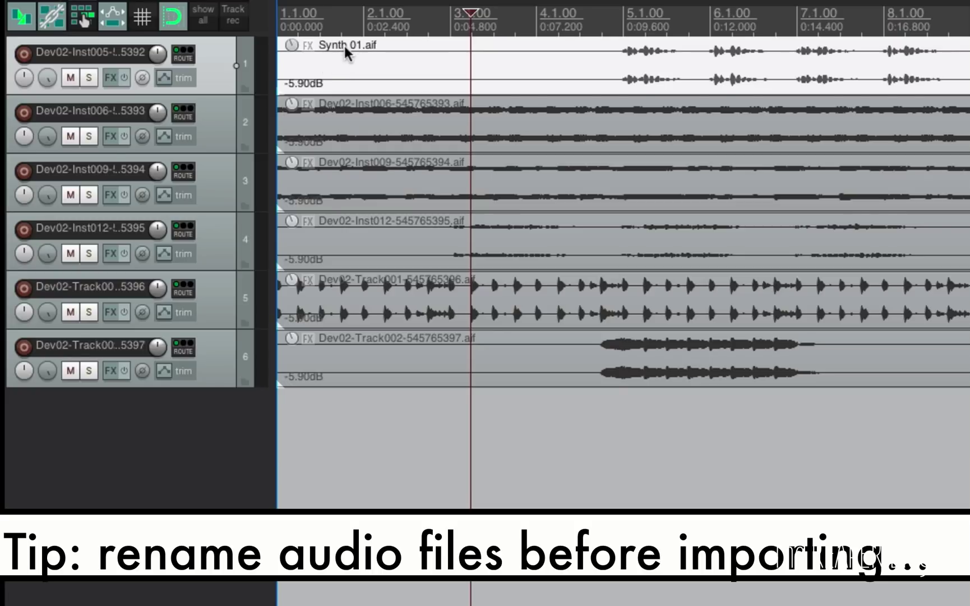
Name the six tracks Synth 01, Synth 02, Synth 03, Pad 01, Drum and Cymbal beat.
double_click(118, 45)
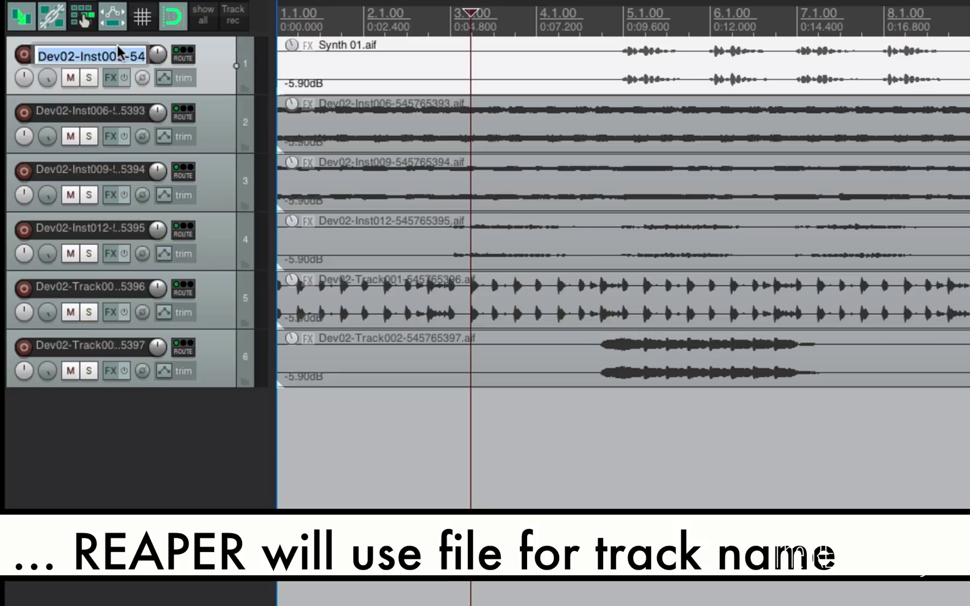
text(Synth 01)
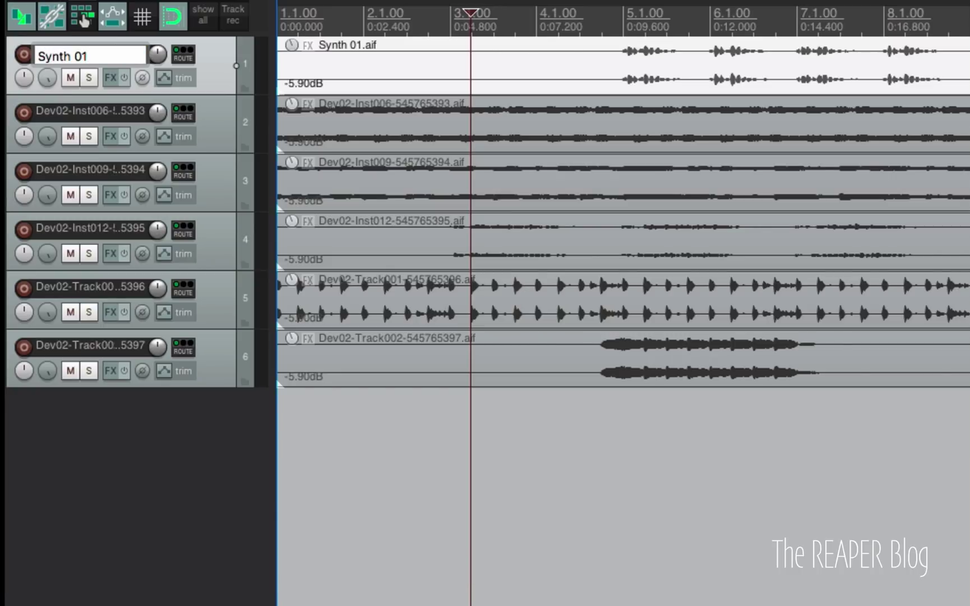
key(Tab)
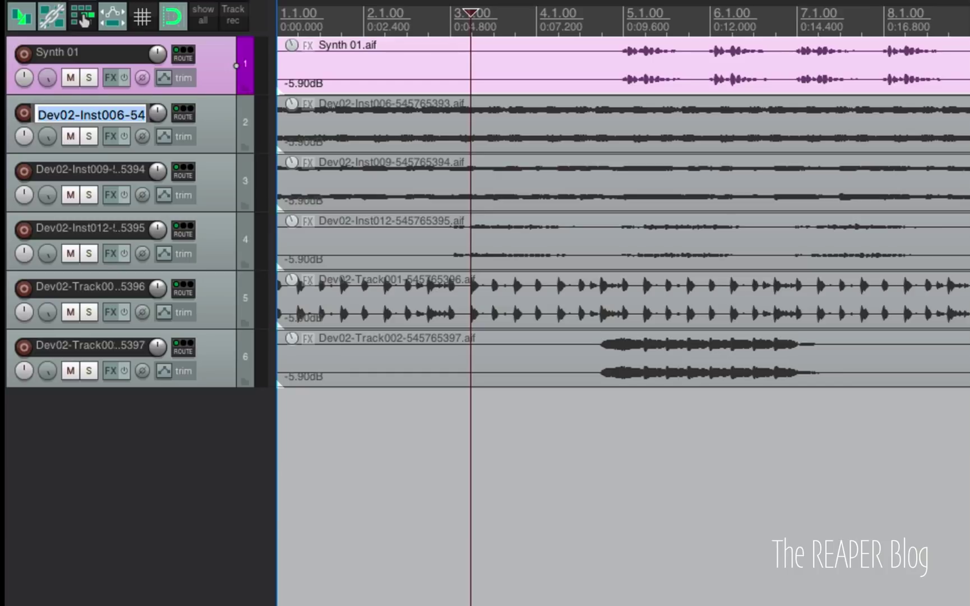
text(Synth 02)
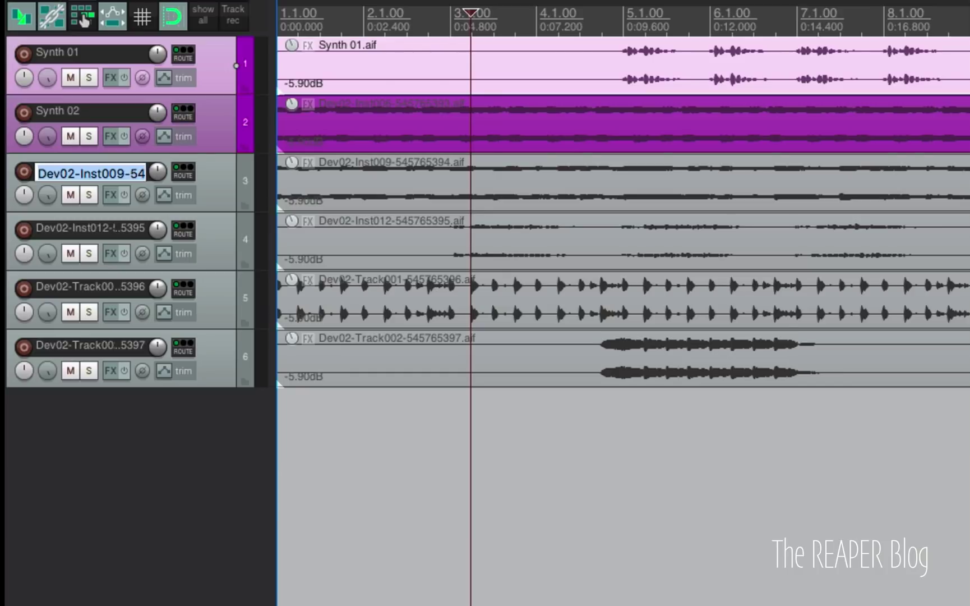
text(Synth 03)
key(Tab)
text(Pad 01)
key(Tab)
text(Drum)
key(Tab)
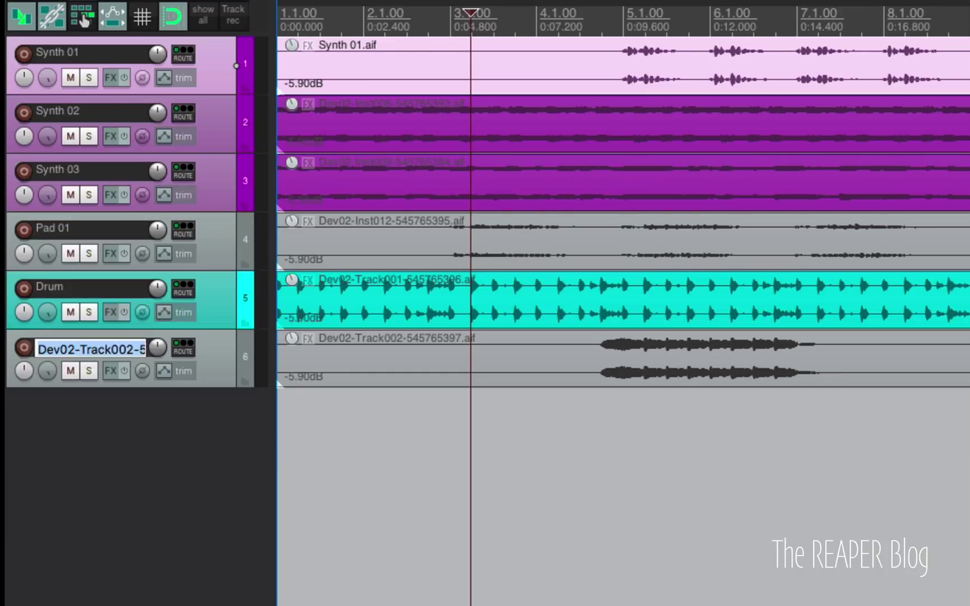
text(Cymbal beat)
key(Return)
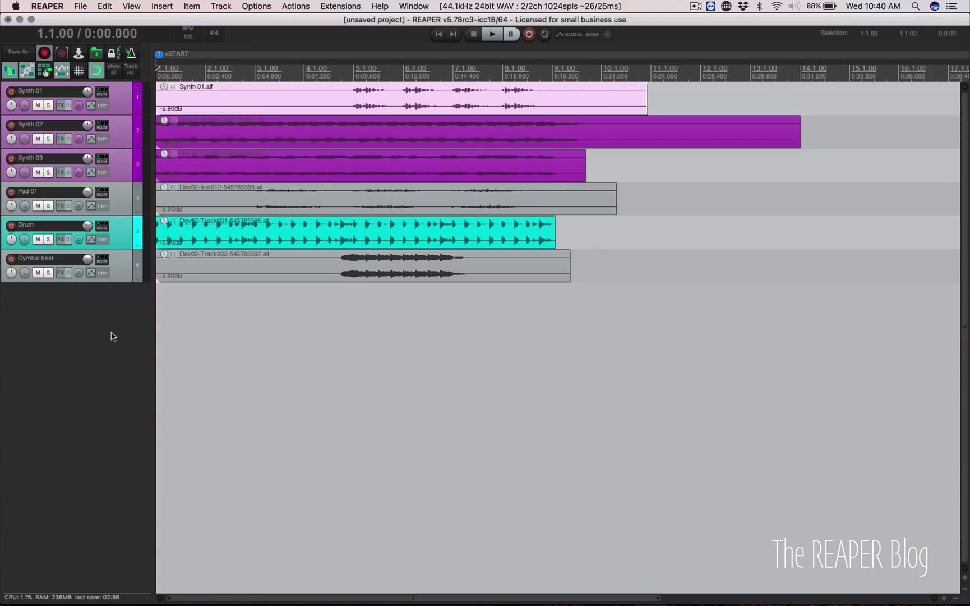